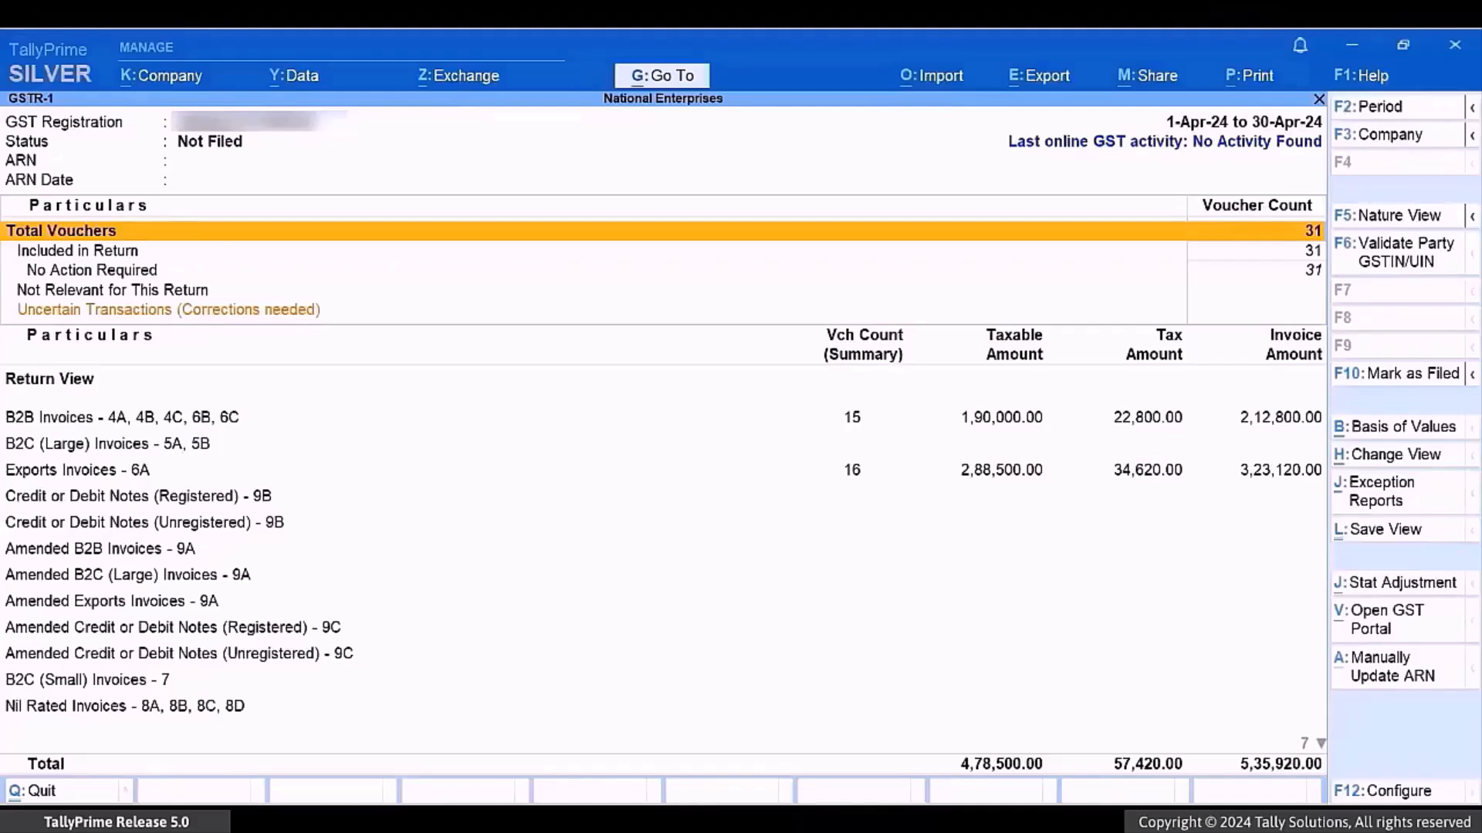
# From the B2B Invoices section of GSTR-1, open the voucher register of Ram Traders
pyautogui.press('Down')
pyautogui.press('Down')
pyautogui.press('Down')
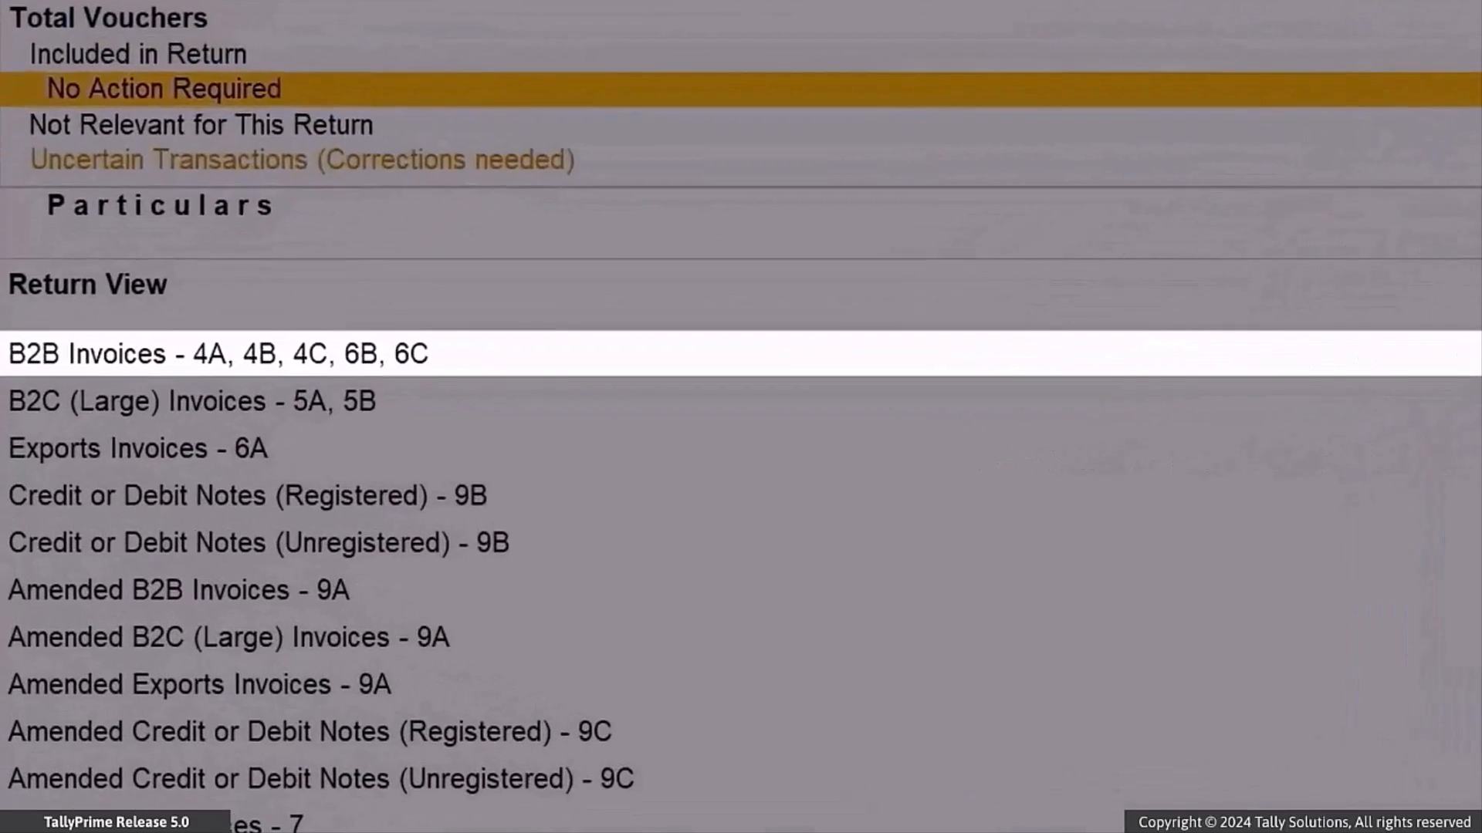
pyautogui.press('Down')
pyautogui.press('Down')
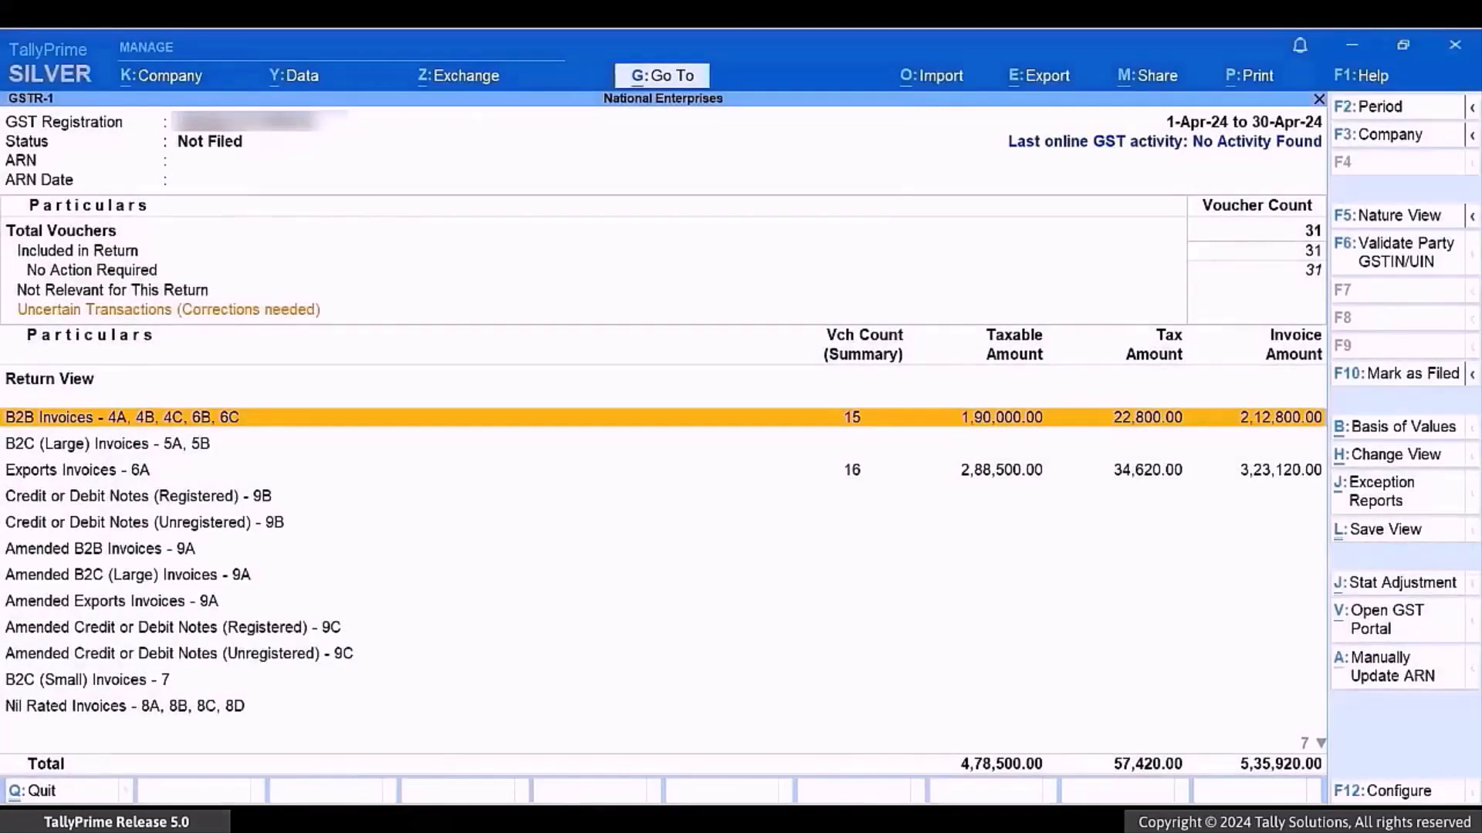
pyautogui.press('Return')
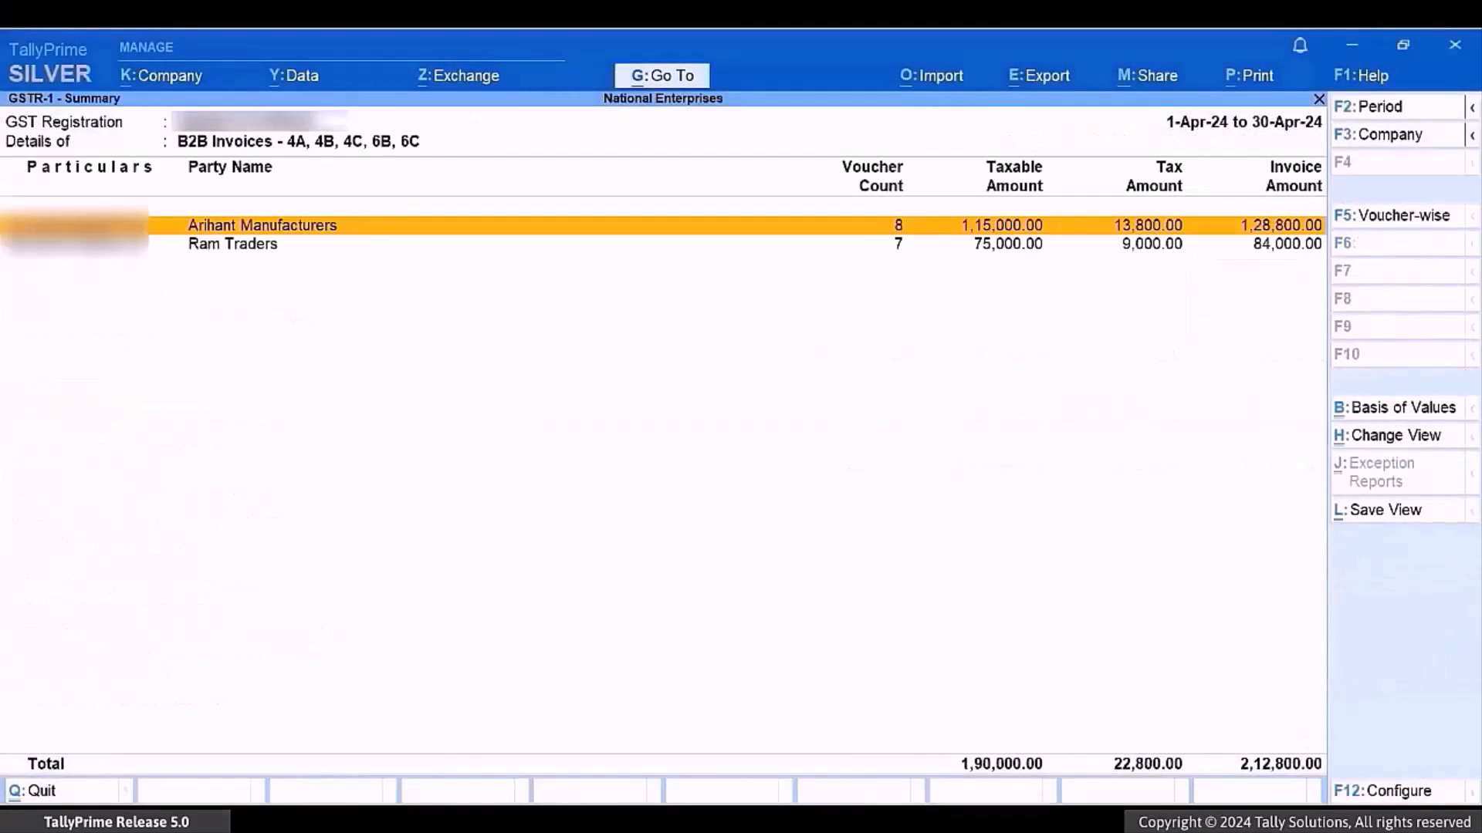
pyautogui.press('Down')
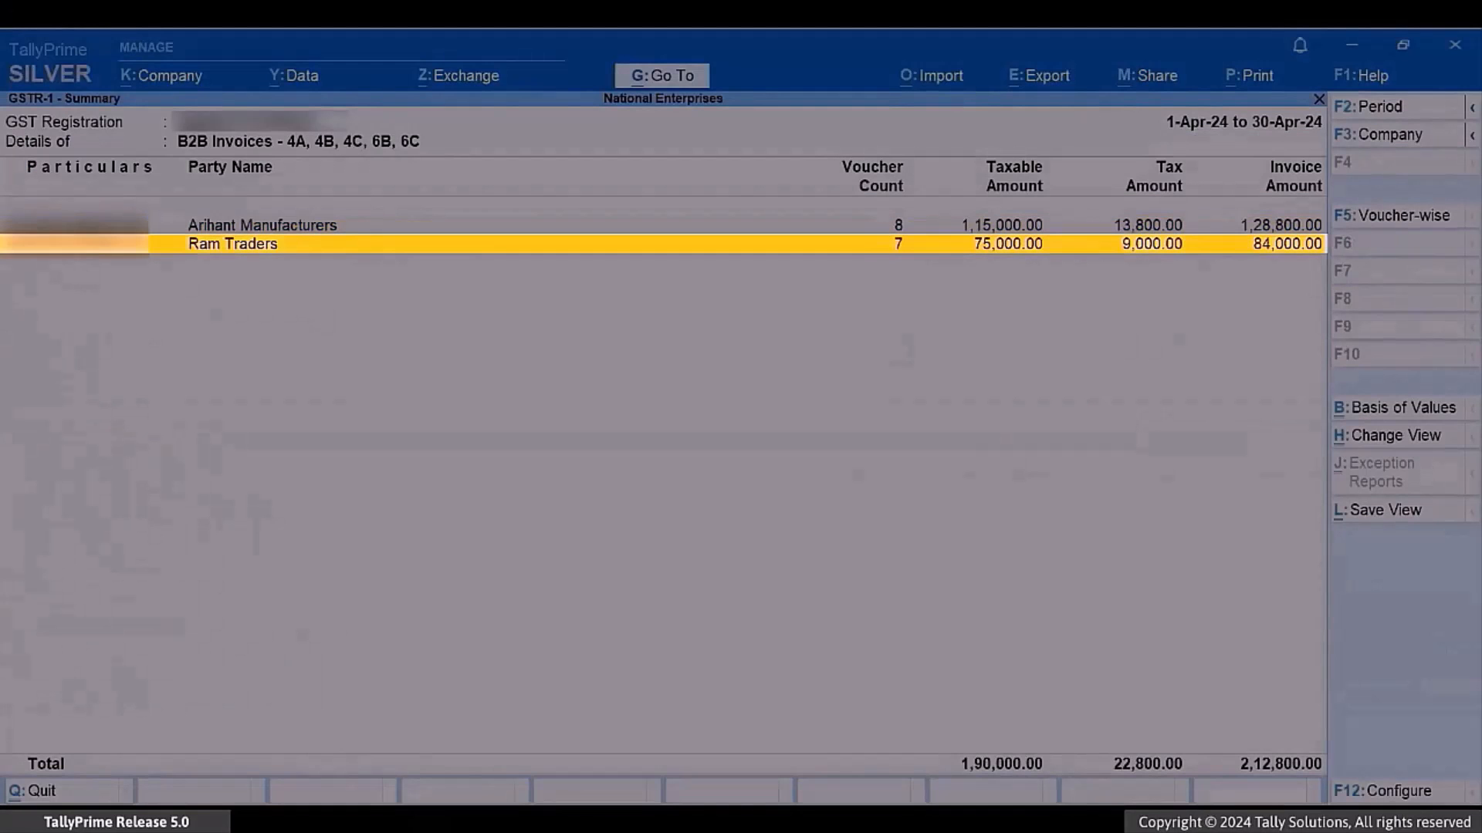
pyautogui.press('Return')
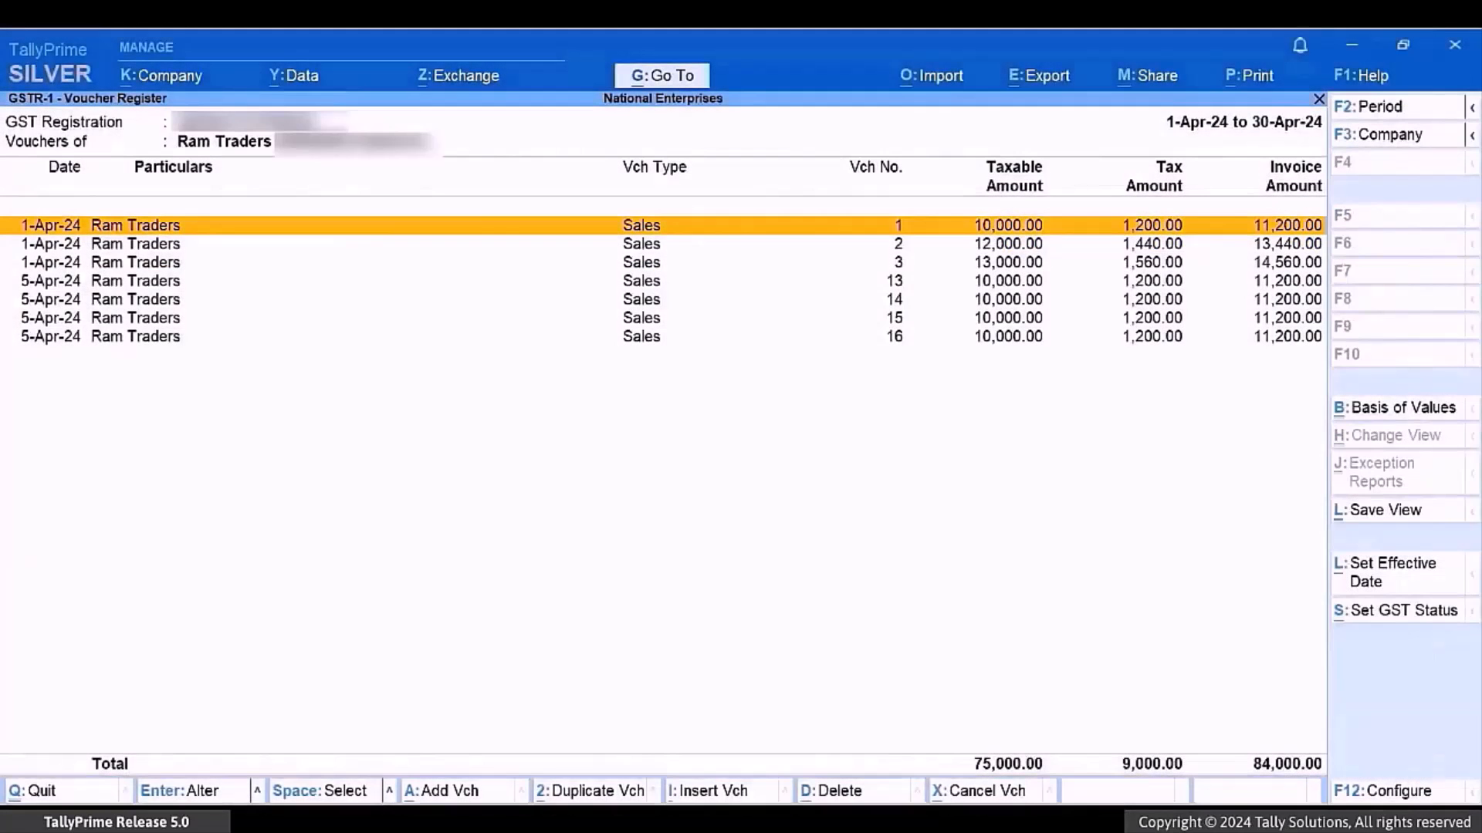
# Change the voucher number of Ram Traders' first sales voucher to 1A and save the voucher
pyautogui.press('Return')
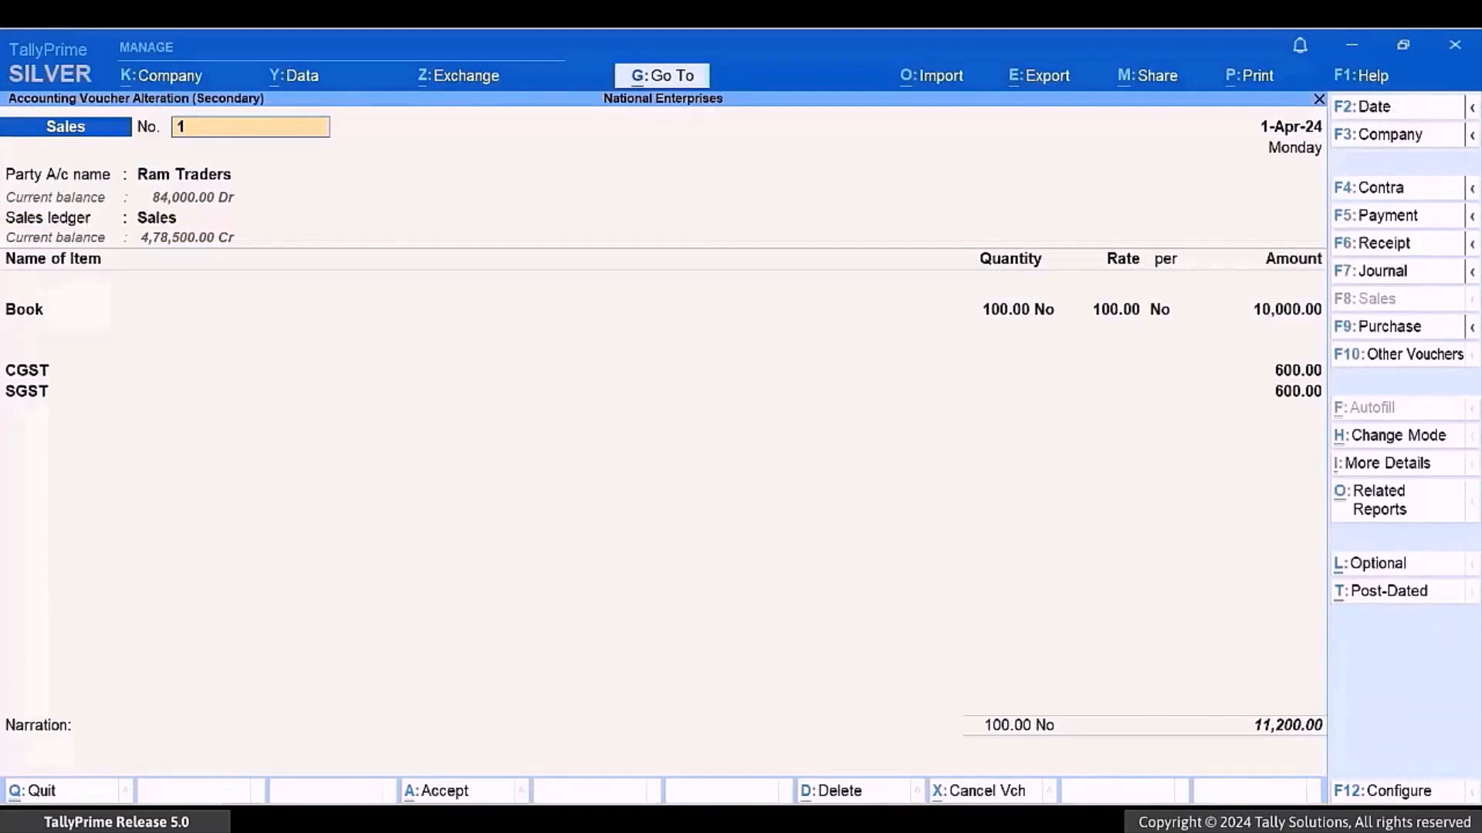
pyautogui.write('A')
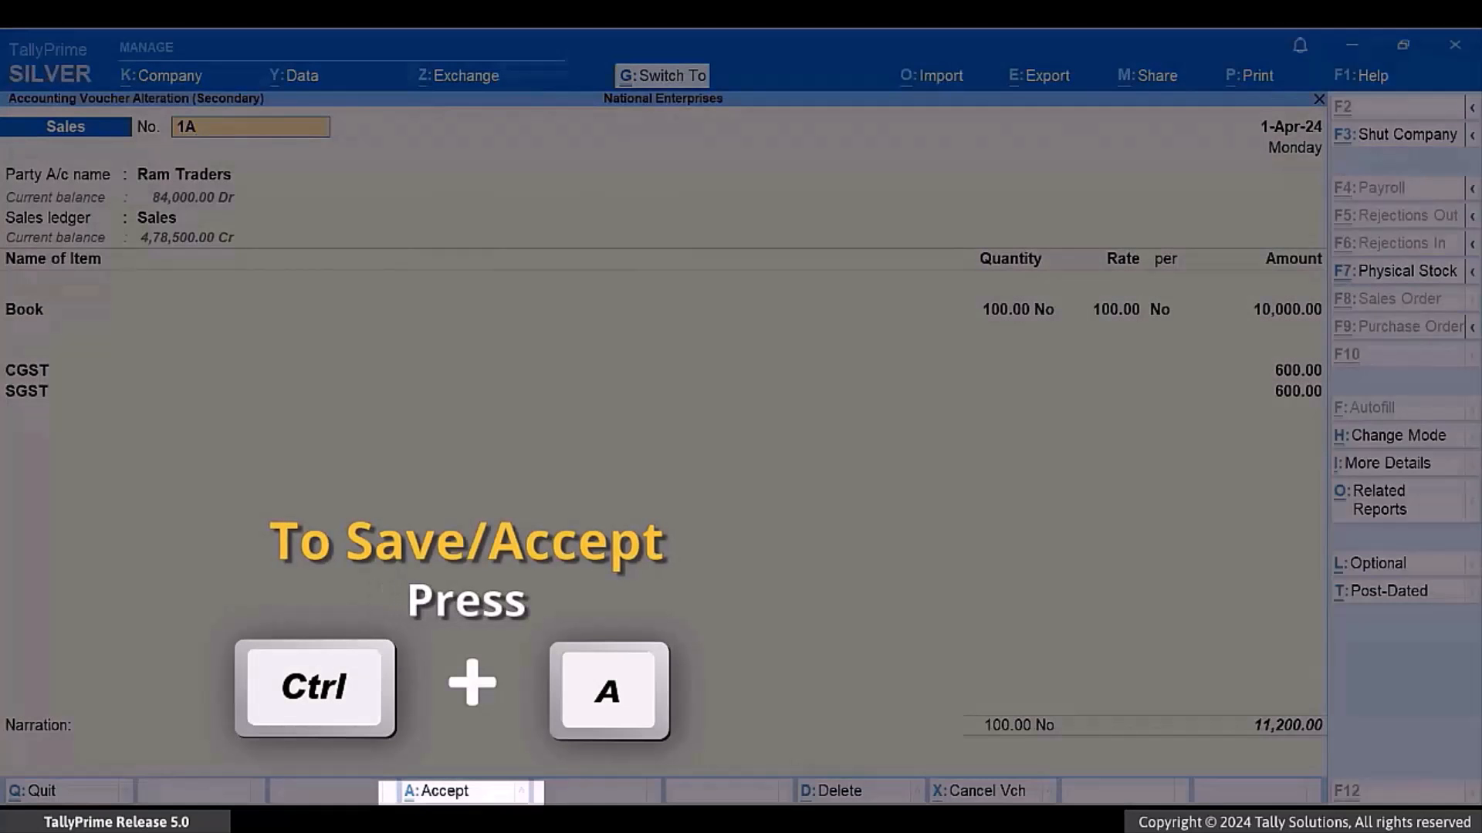
pyautogui.hotkey('ctrl', 'a')
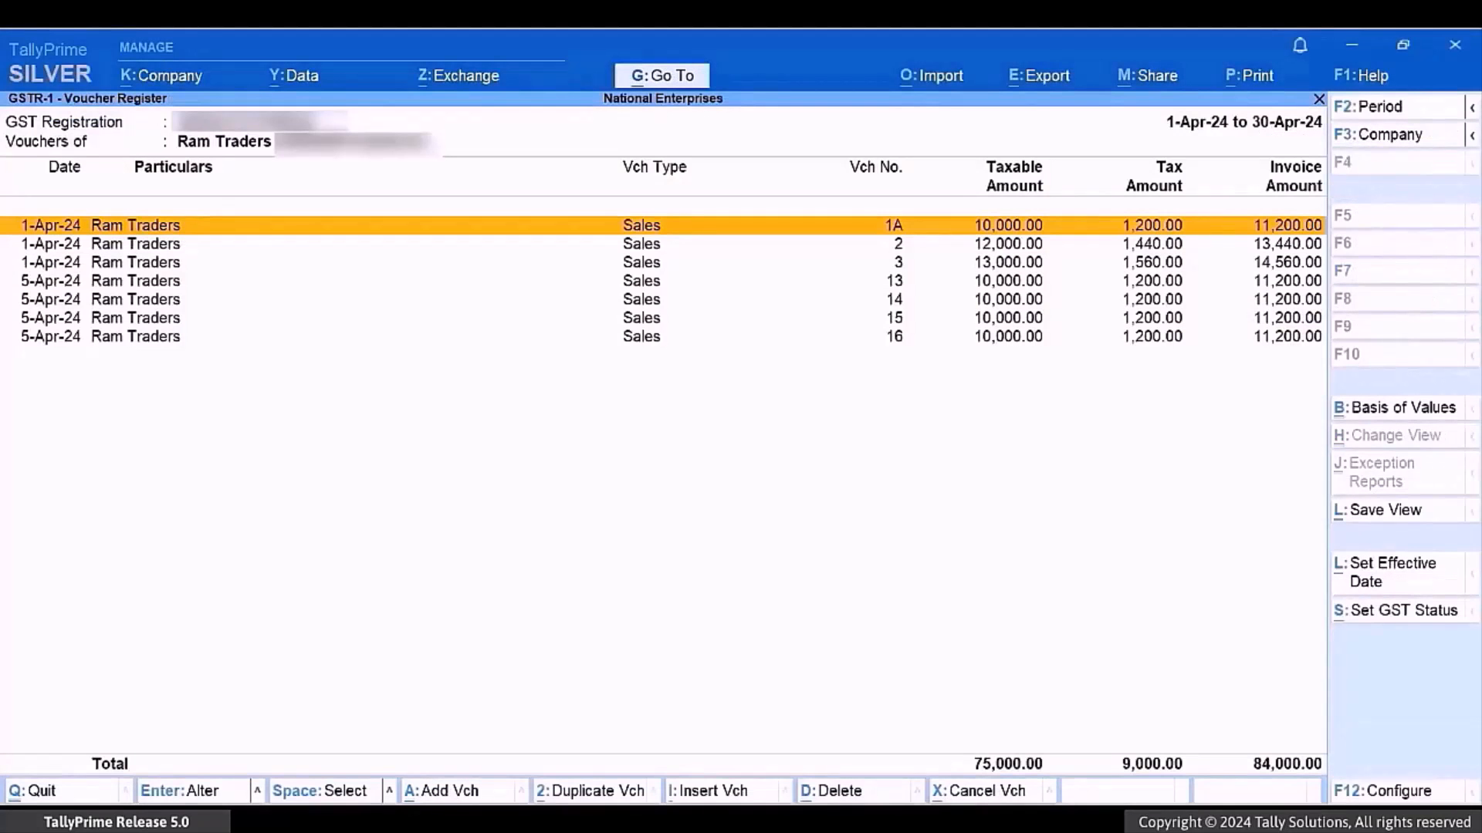
# Return to the GSTR-1 report and review the vouchers under Marked for Deletion on Portal
pyautogui.press('Escape')
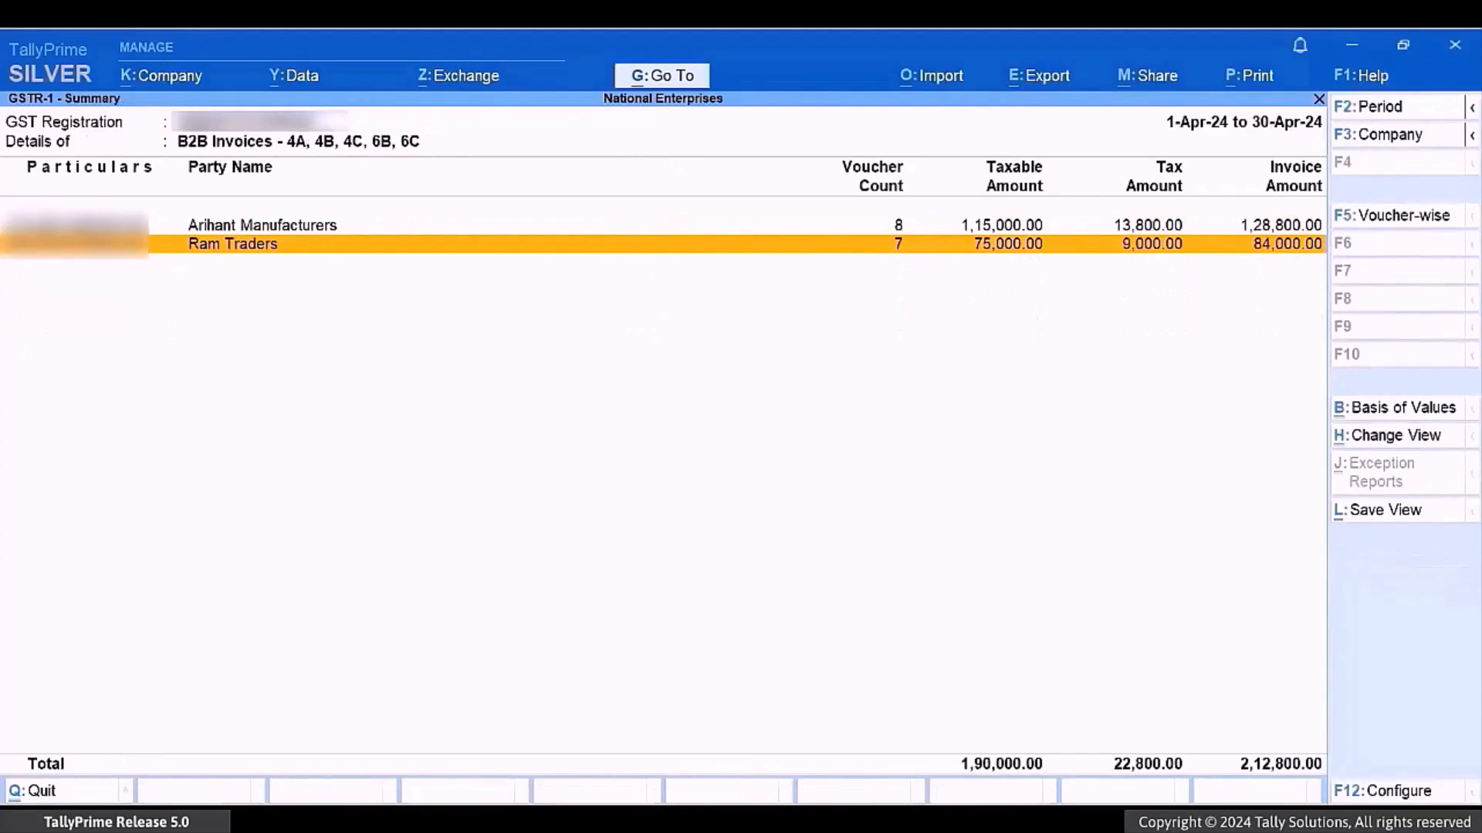
pyautogui.press('Escape')
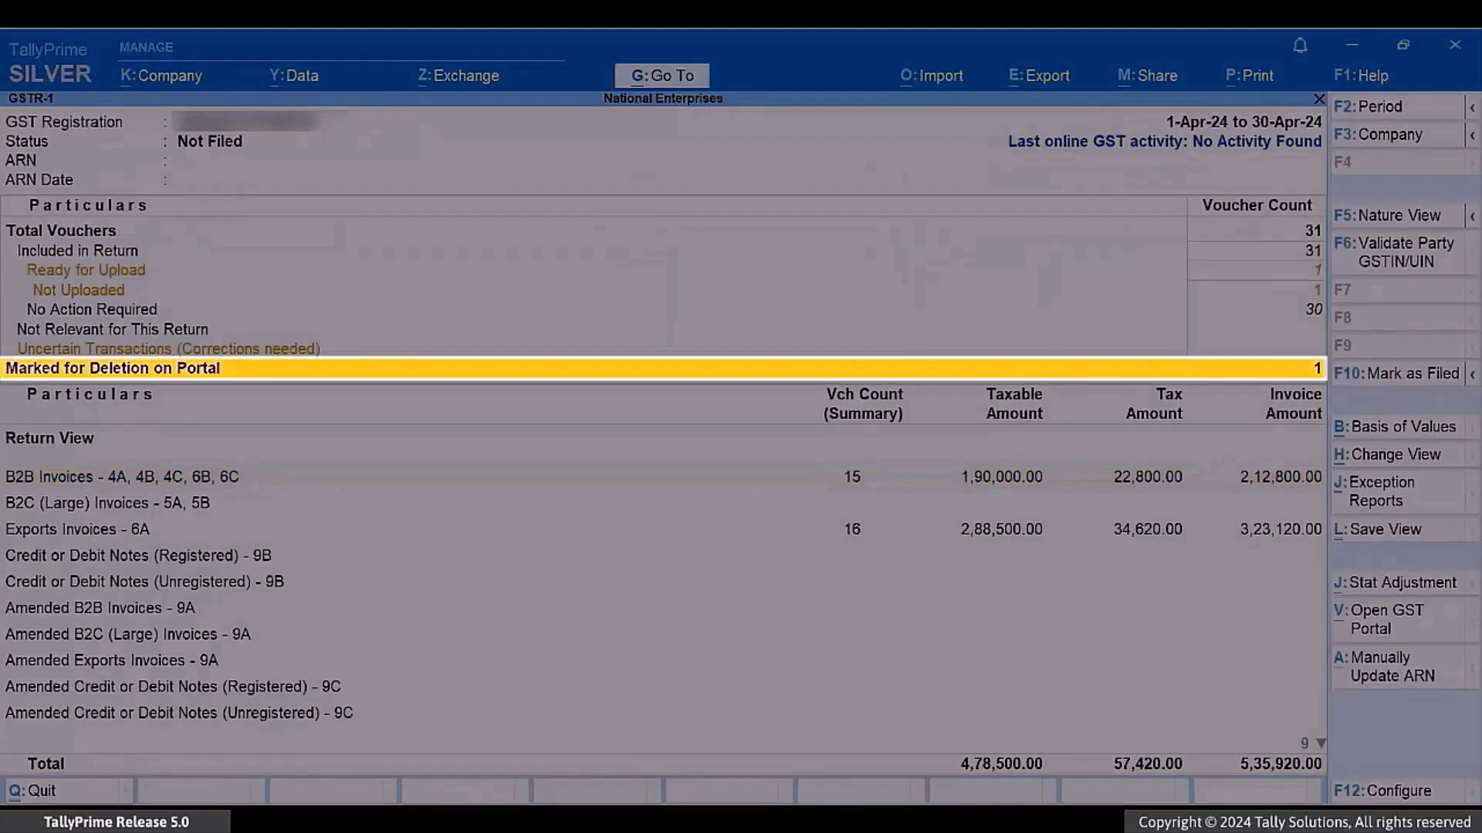
pyautogui.press('Return')
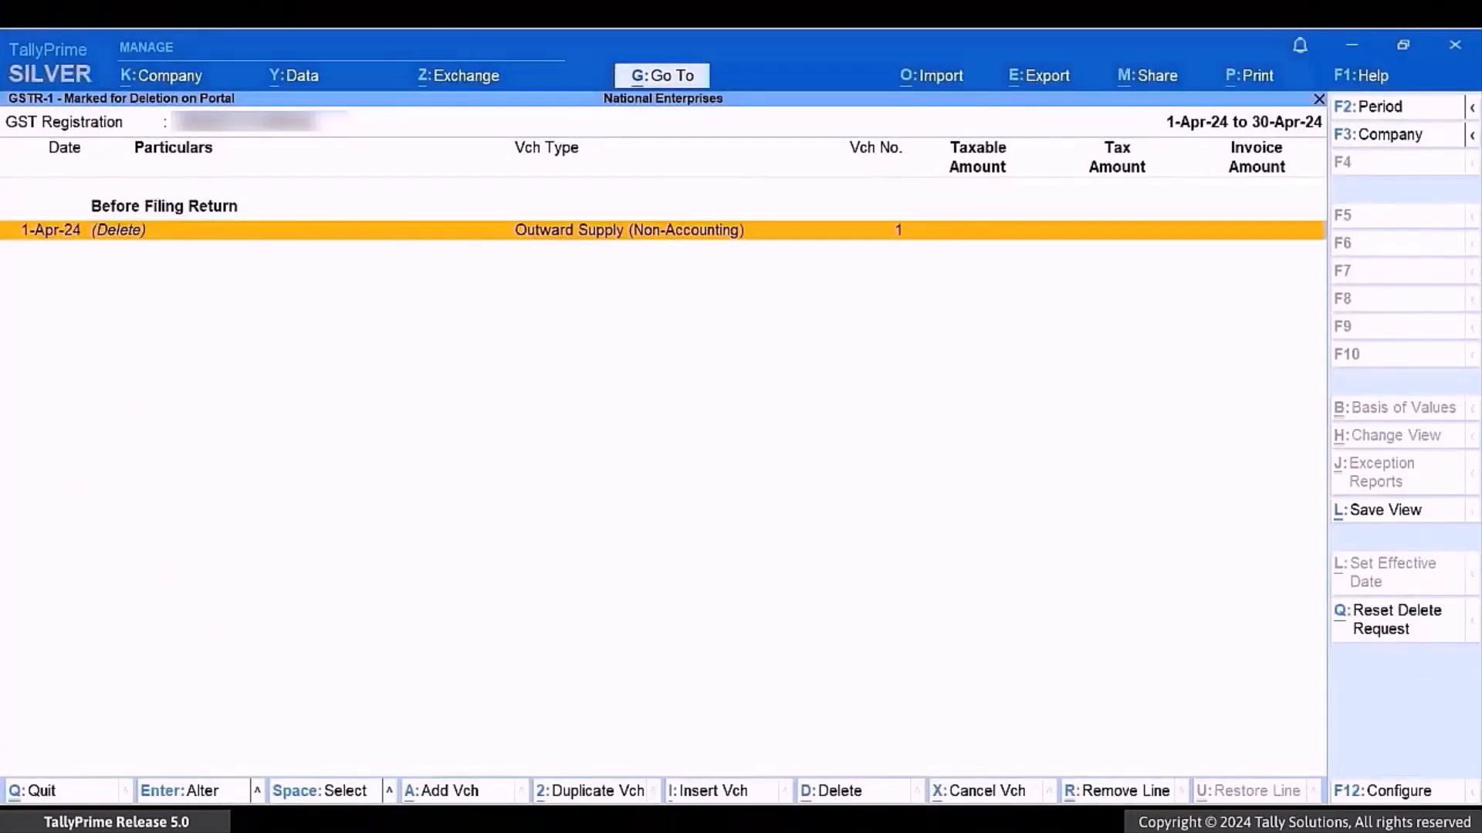
pyautogui.press('Escape')
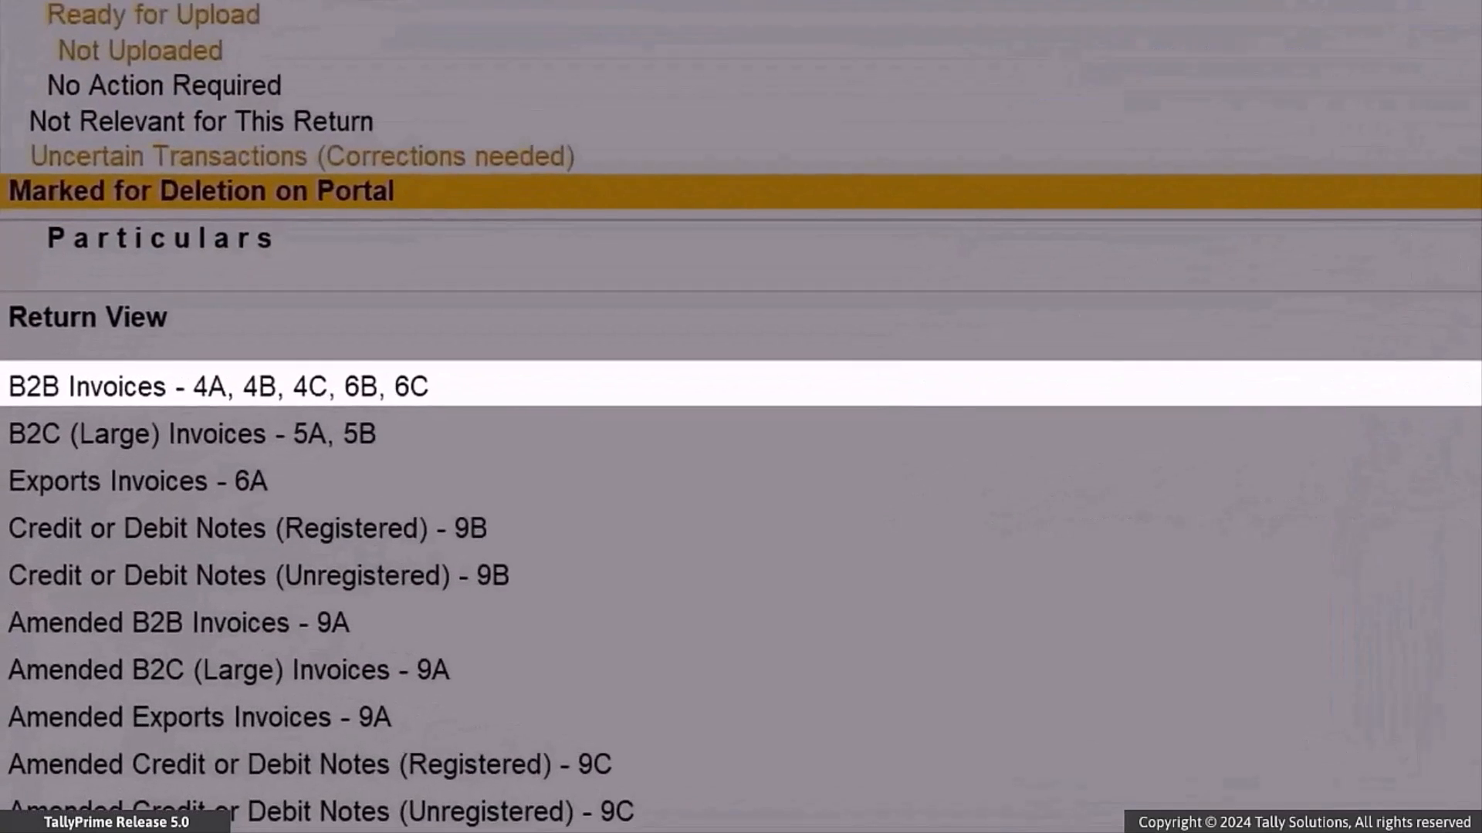
# Open Ram Traders' sales voucher no. 2 for alteration from the B2B Invoices section
pyautogui.press('Down')
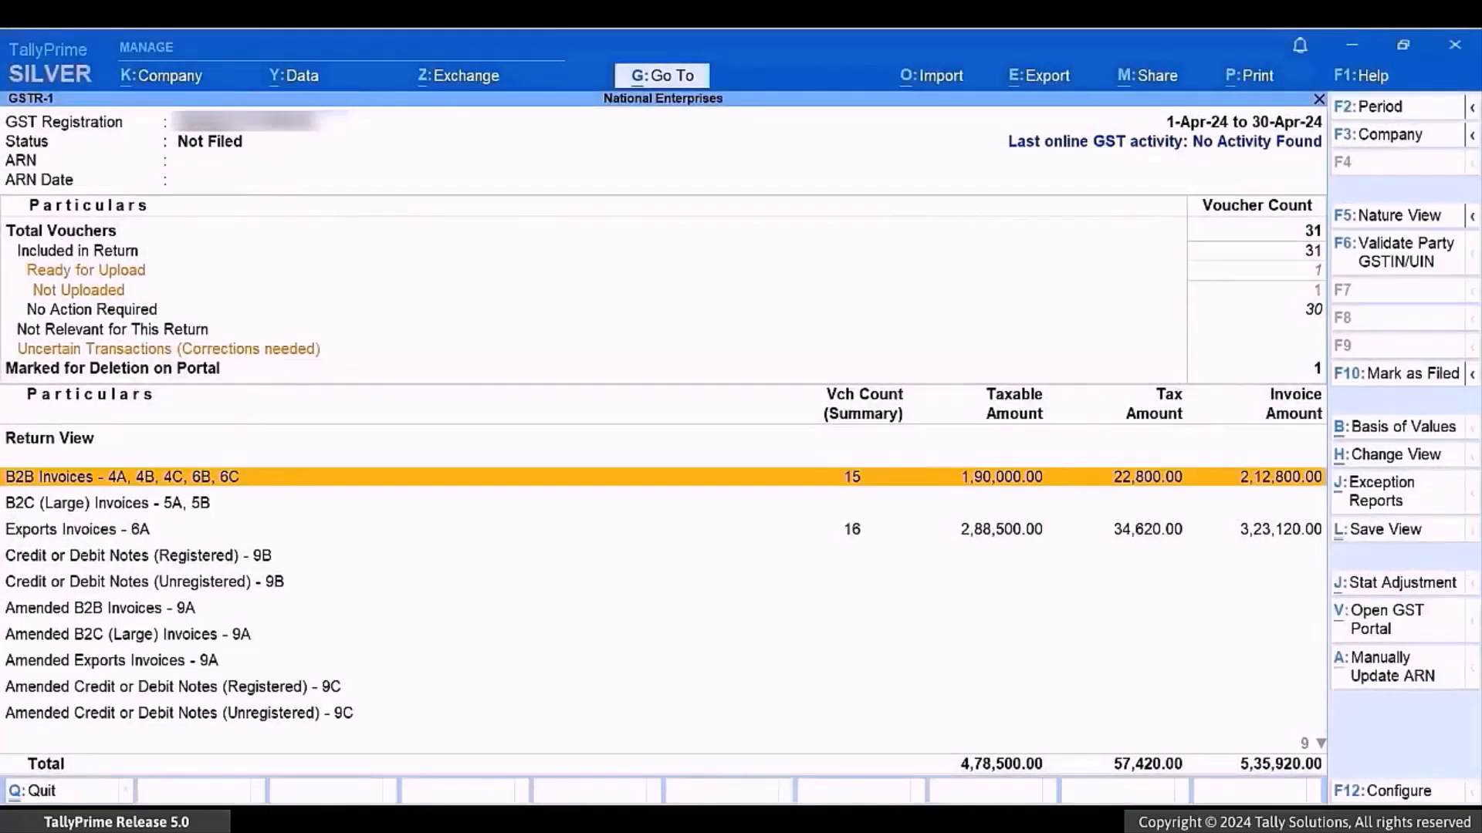
pyautogui.press('Return')
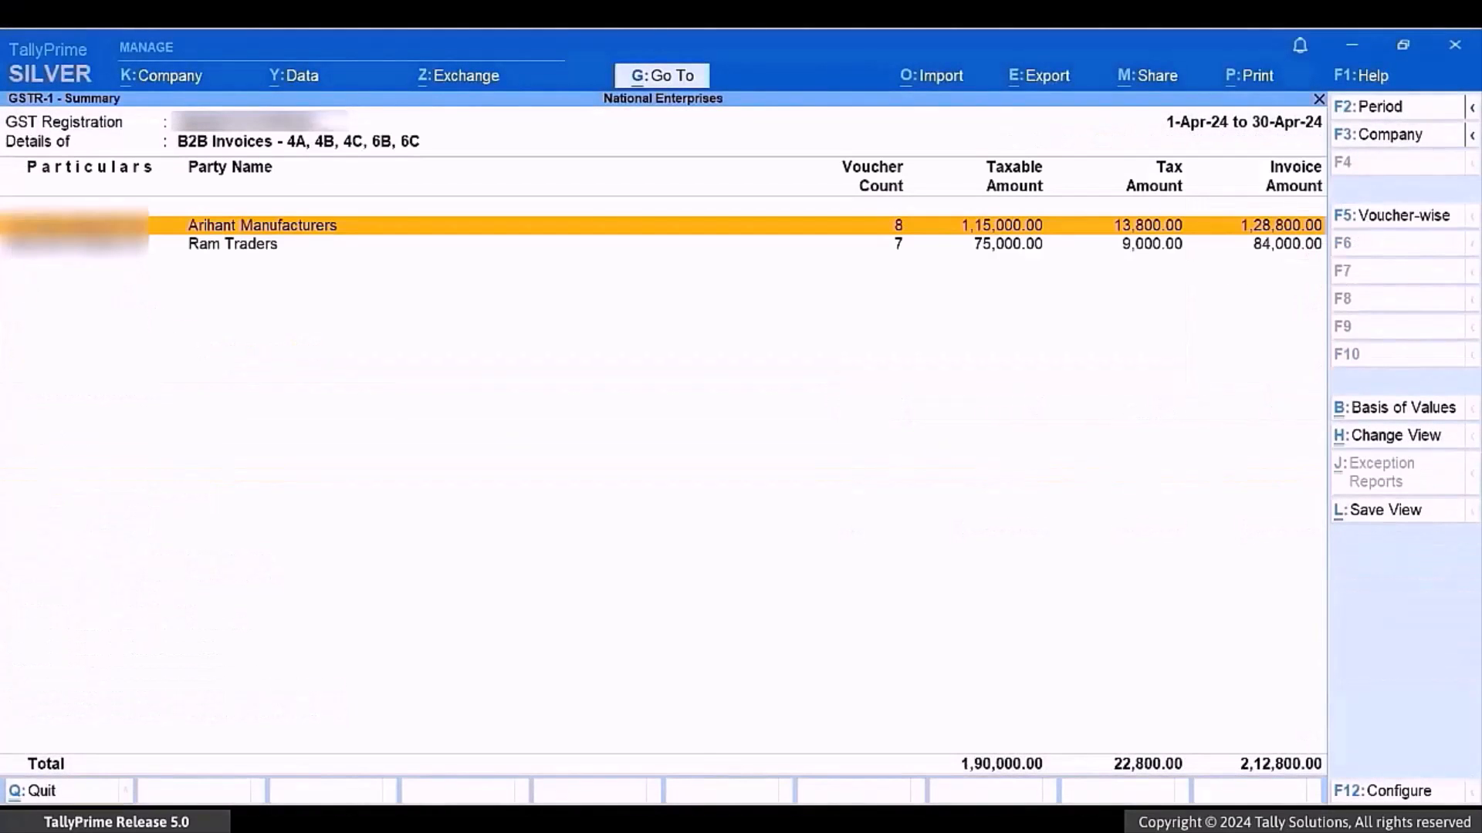
pyautogui.press('Down')
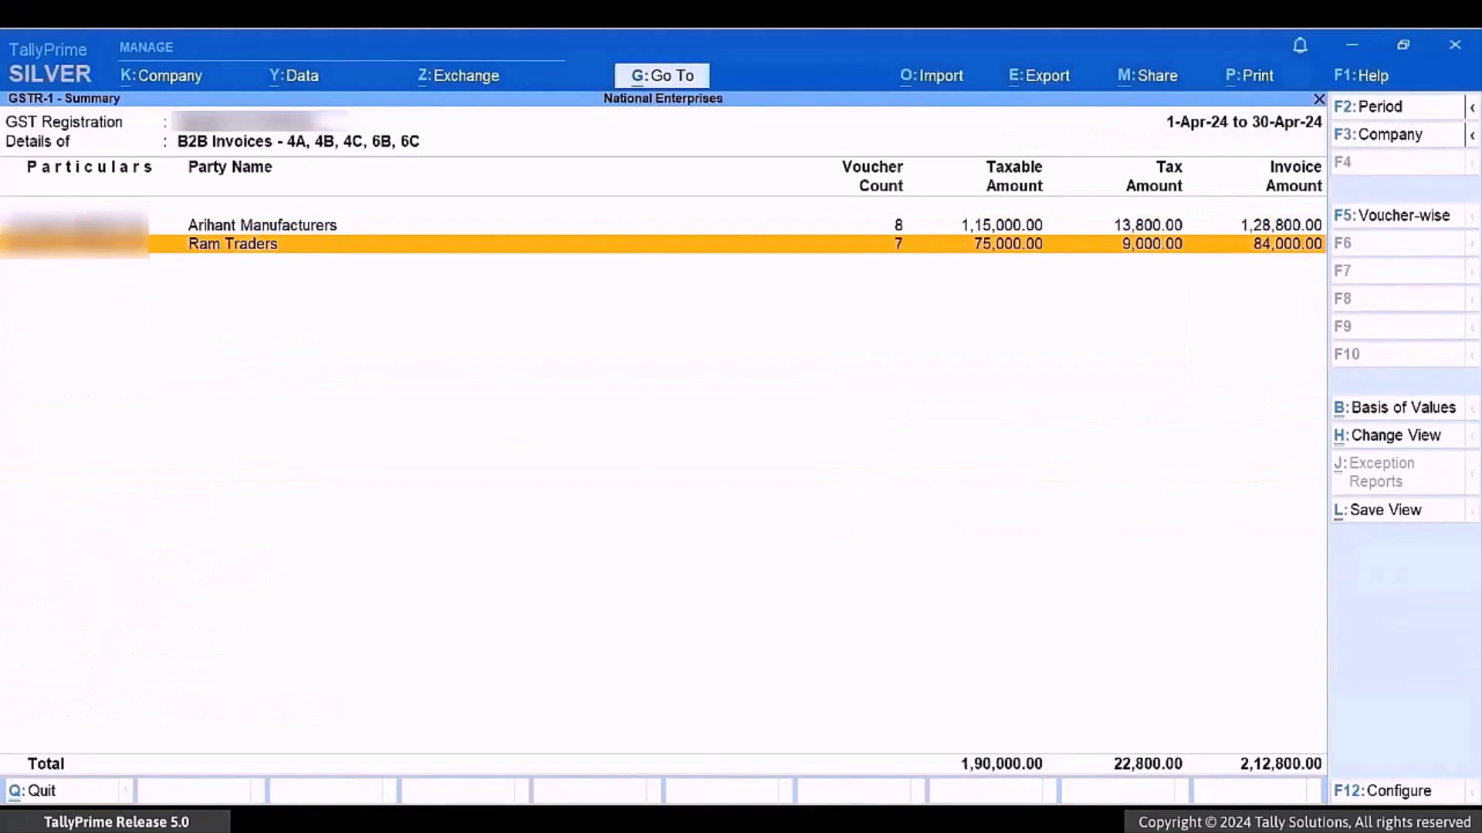
pyautogui.press('Return')
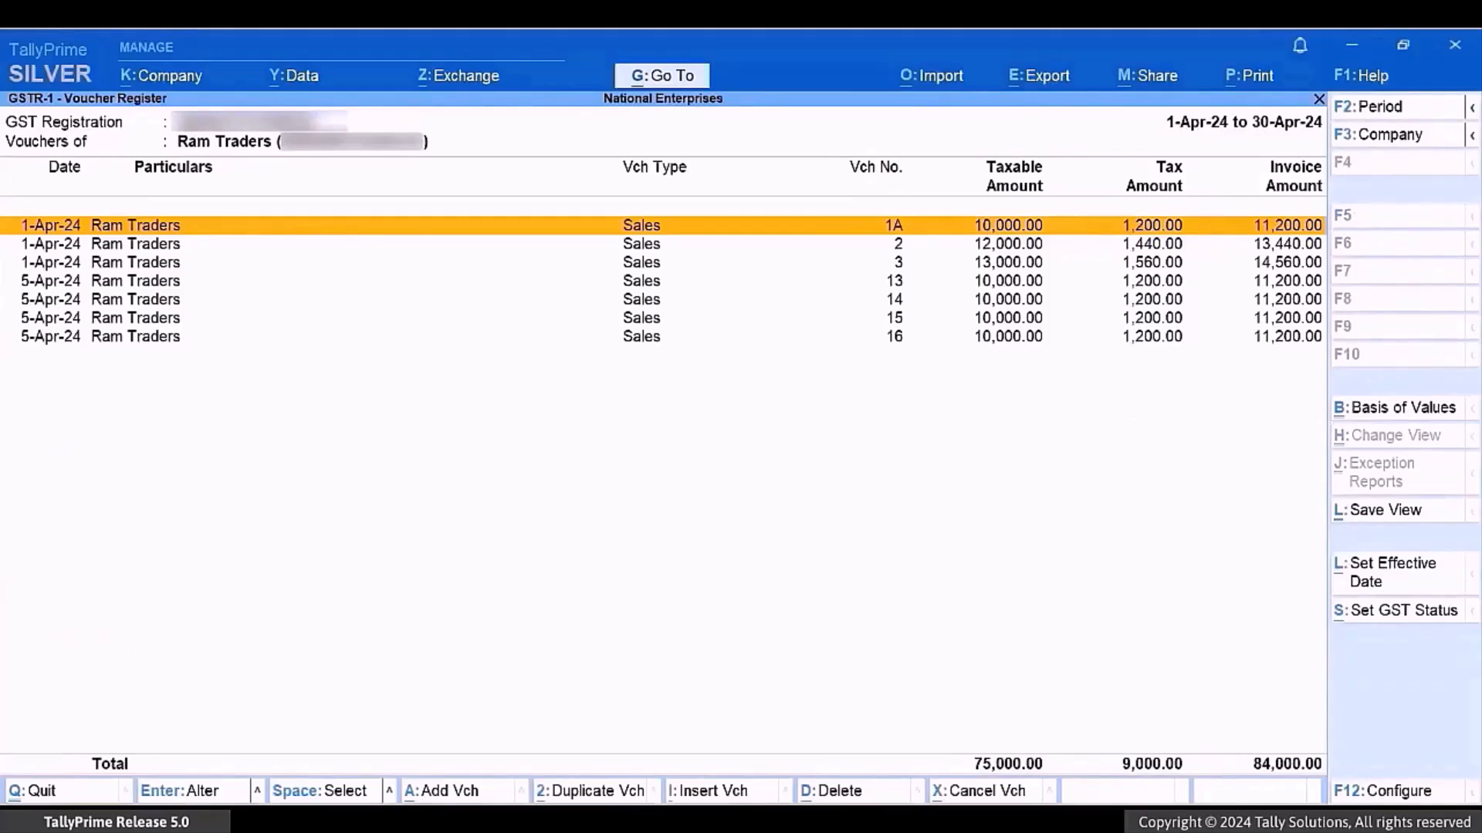
pyautogui.press('Down')
pyautogui.press('Return')
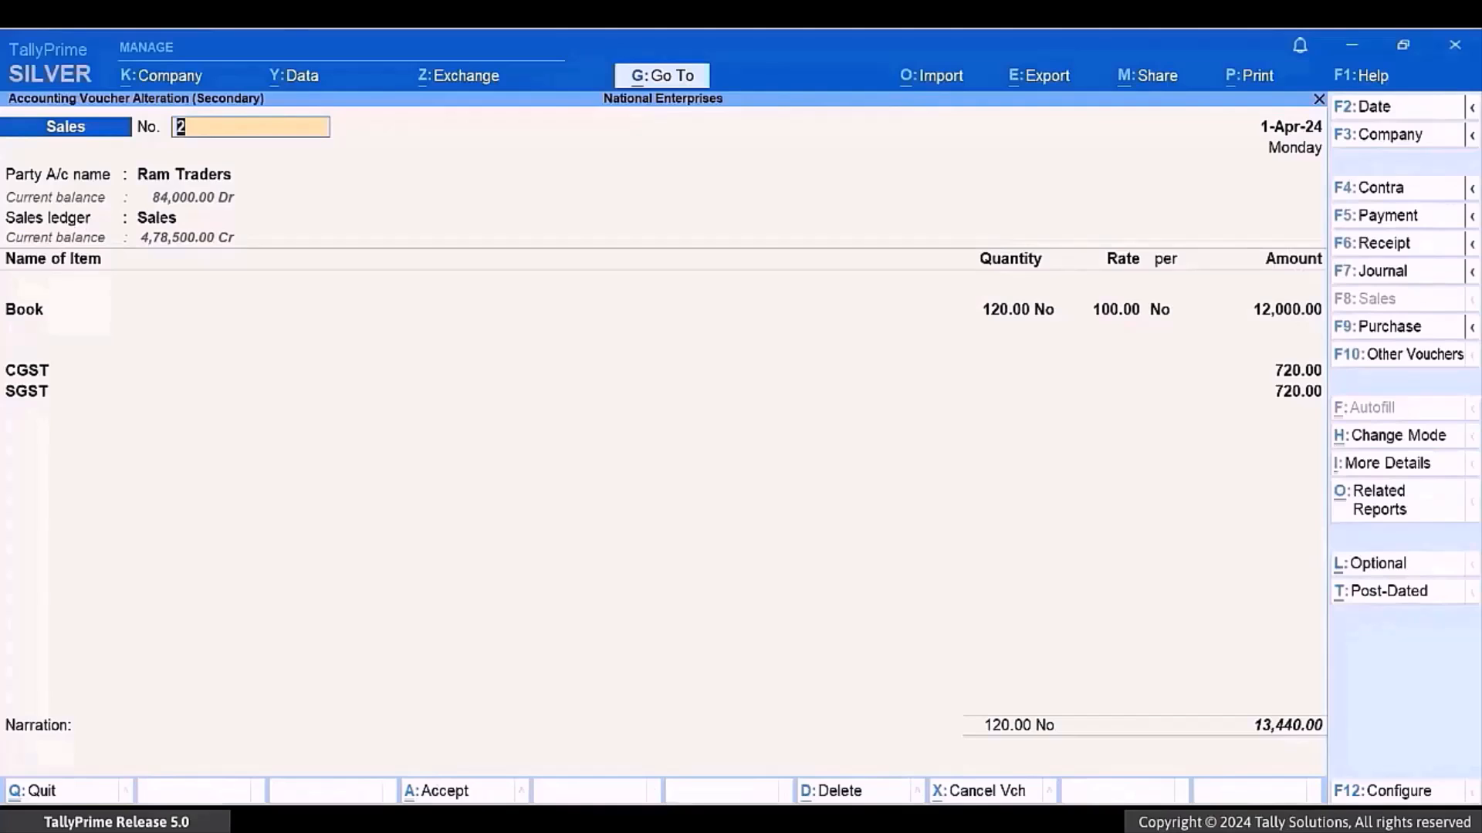
# Change the voucher's party account to Oliver Coporation, update its address and tax details, and accept the dispatch and party details
pyautogui.press('Return')
pyautogui.press('Return')
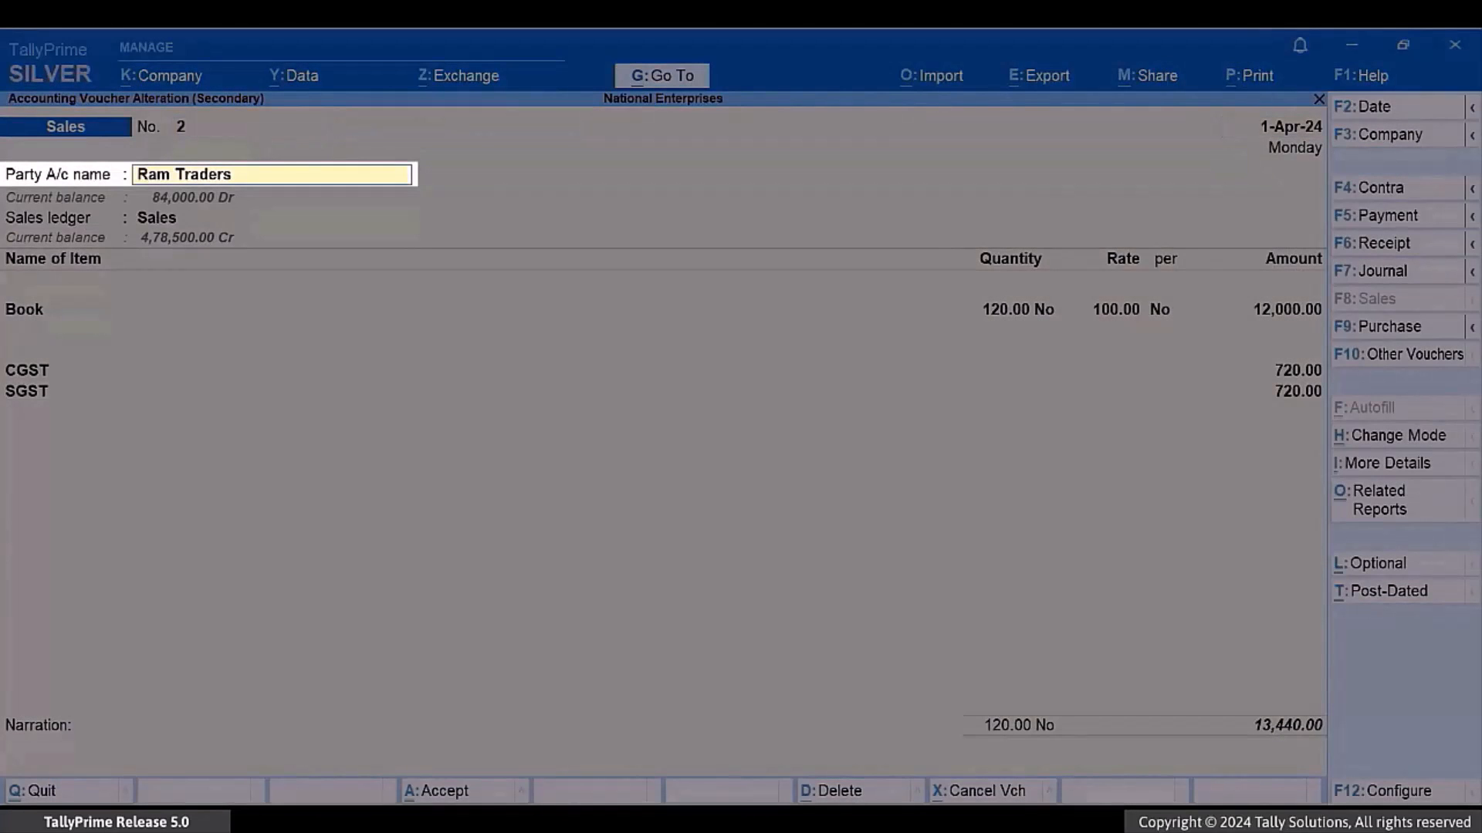
pyautogui.write('O')
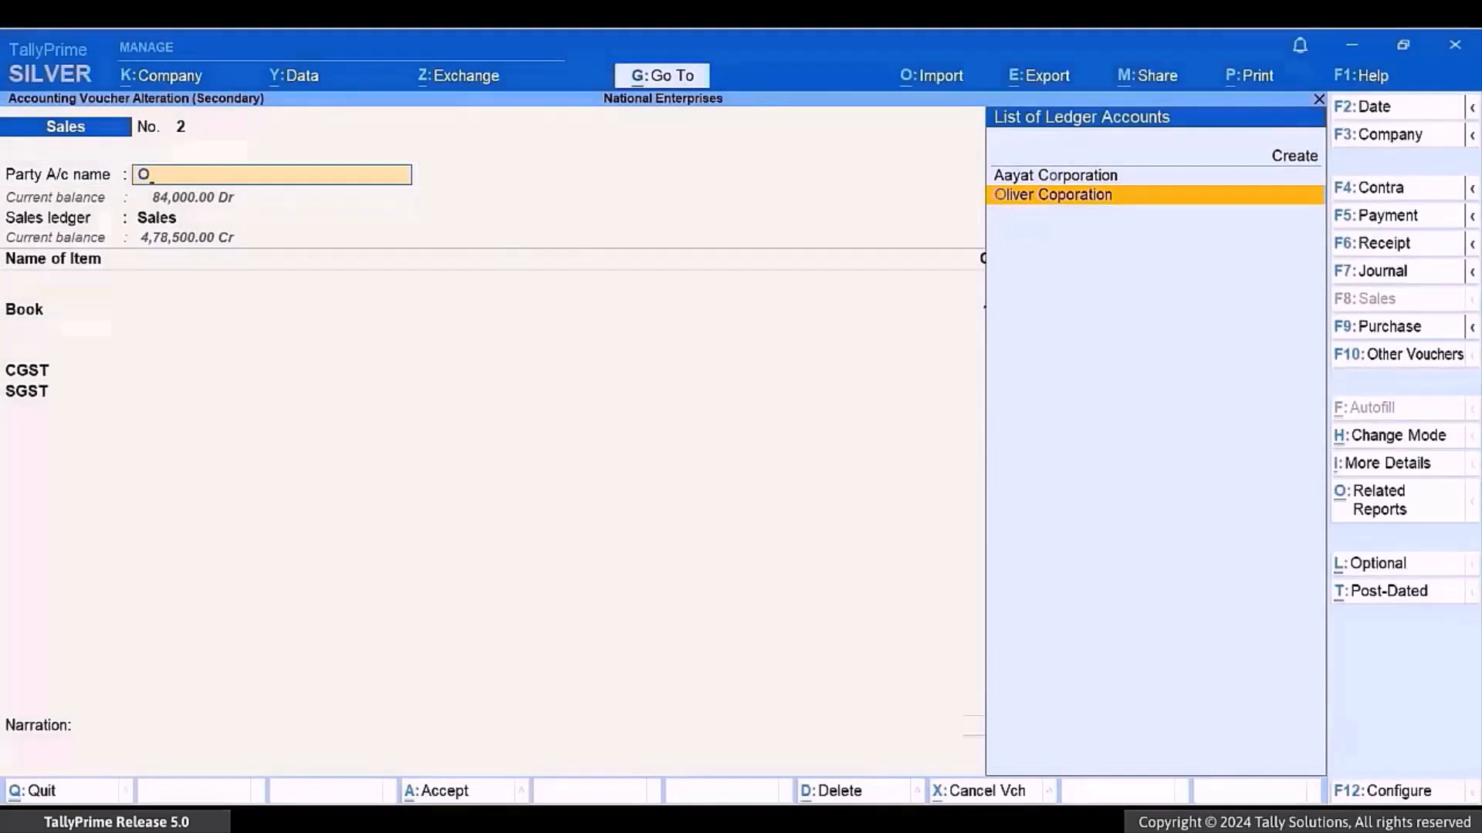
pyautogui.press('Return')
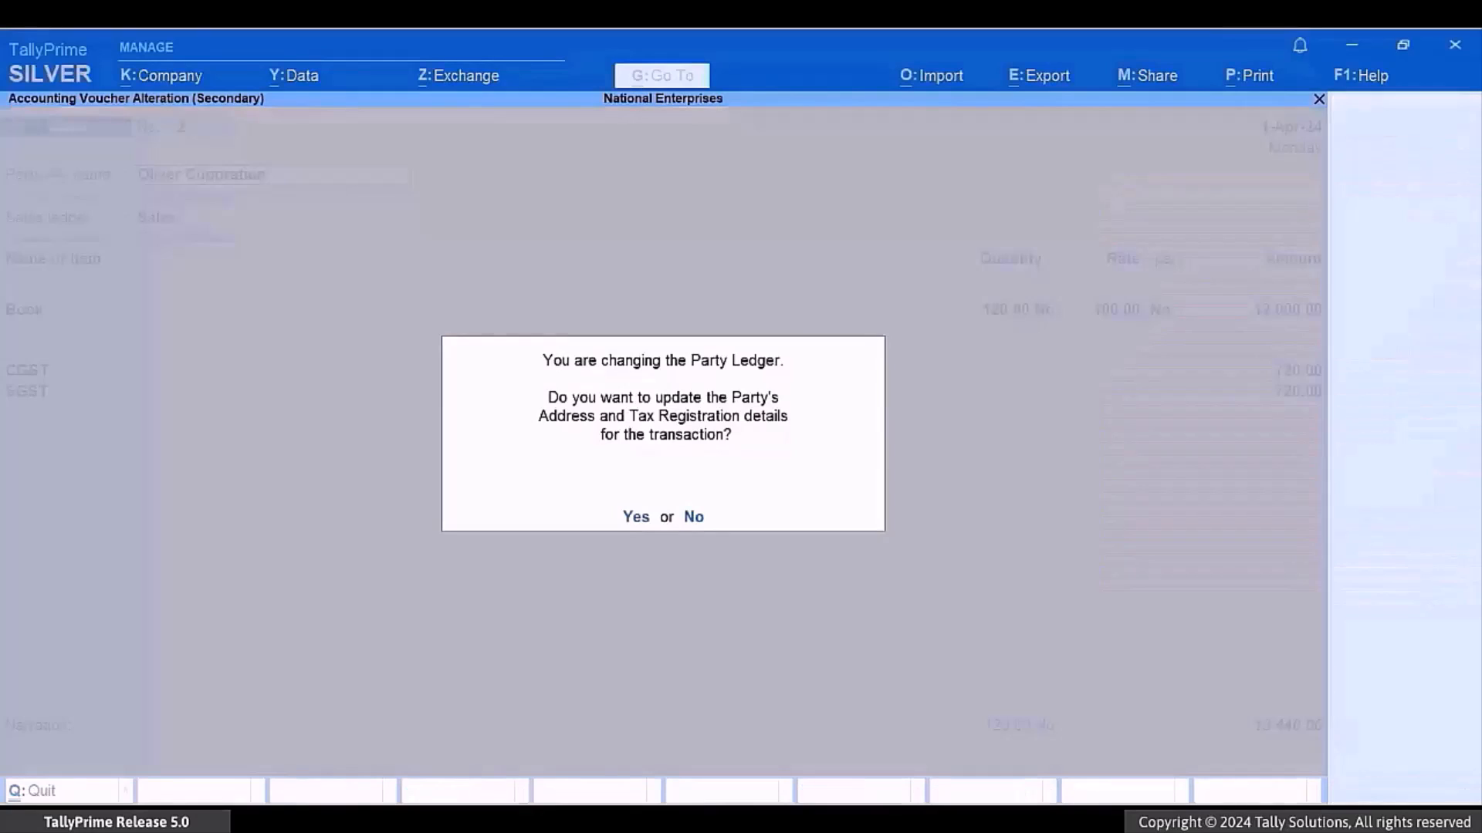
pyautogui.press('Return')
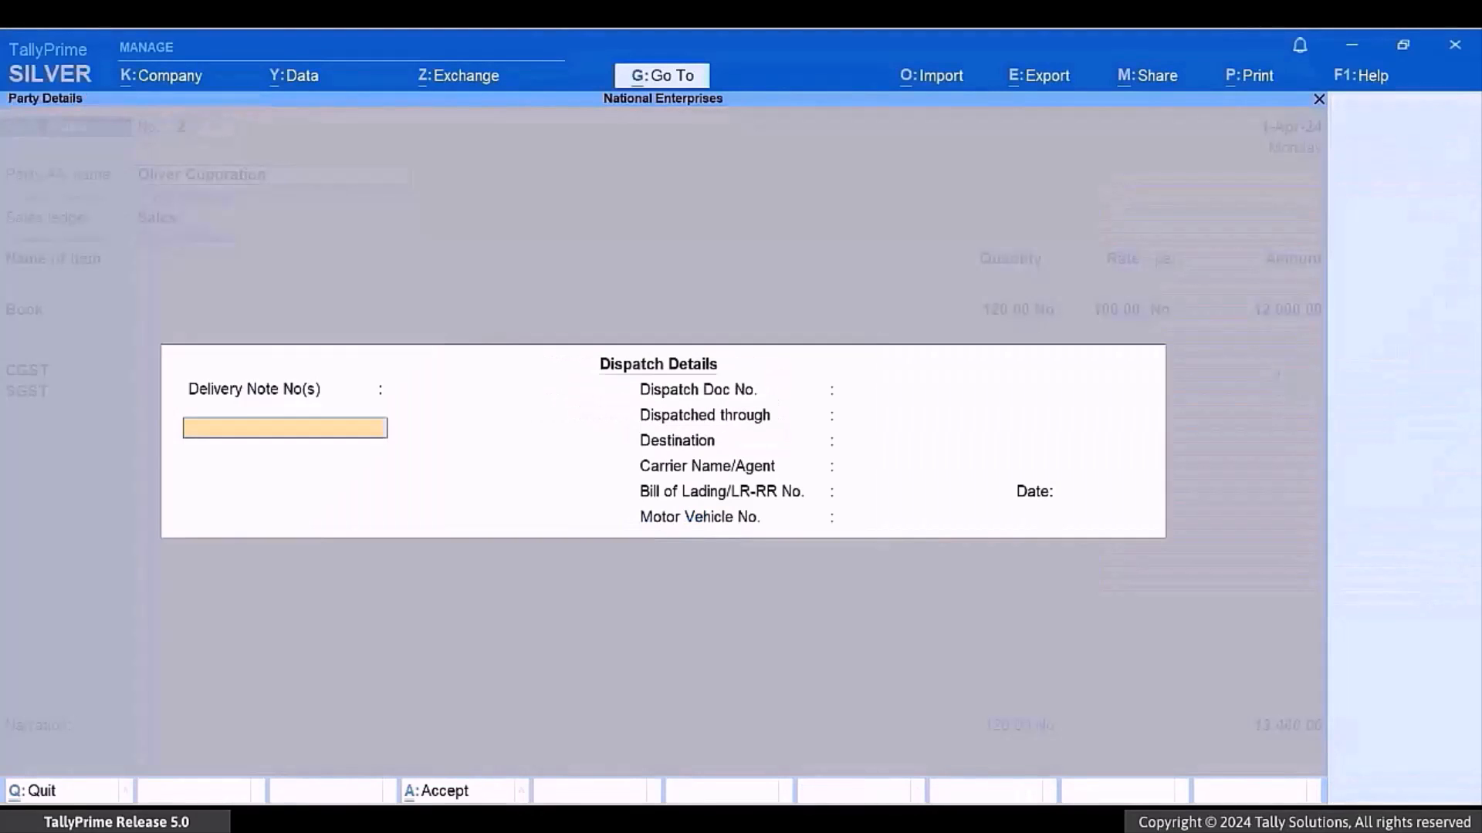
pyautogui.hotkey('ctrl', 'a')
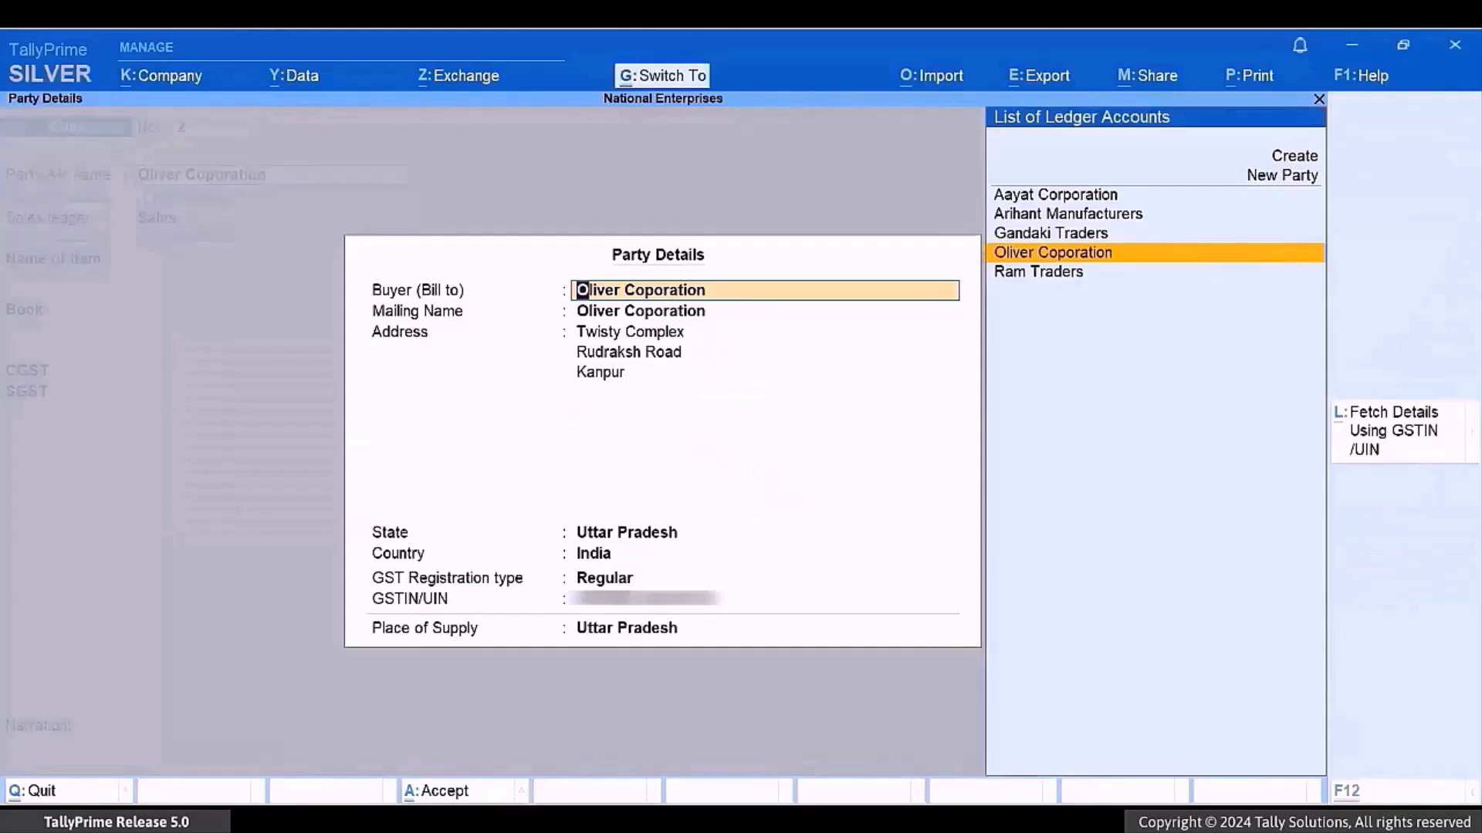
pyautogui.hotkey('ctrl', 'a')
# Replace the CGST ledger with IGST in sales voucher no. 2
pyautogui.press('Return')
pyautogui.press('Return')
pyautogui.press('Return')
pyautogui.press('Return')
pyautogui.press('Return')
pyautogui.press('BackSpace')
pyautogui.write('I')
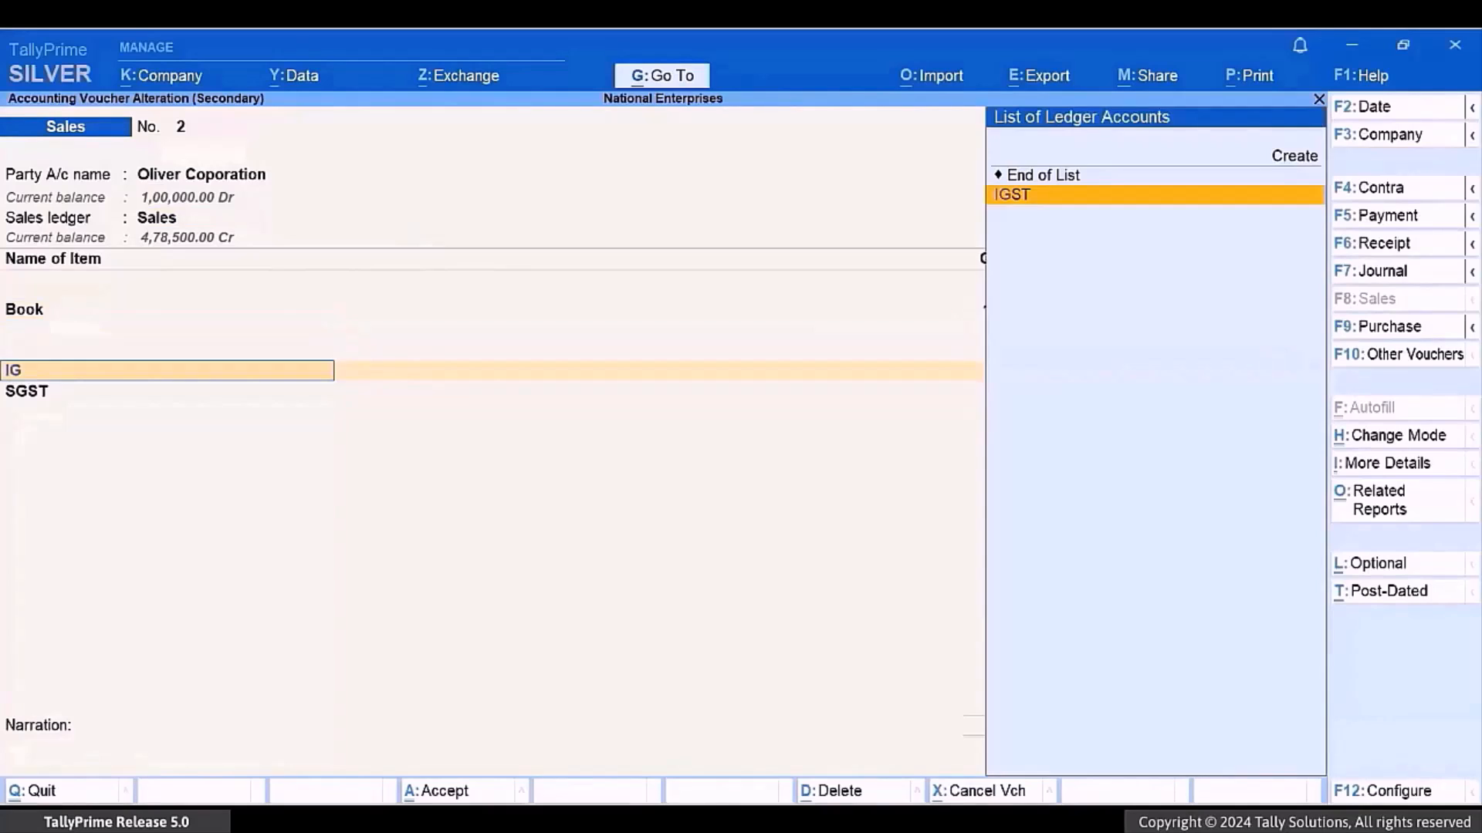
pyautogui.press('Return')
pyautogui.press('Return')
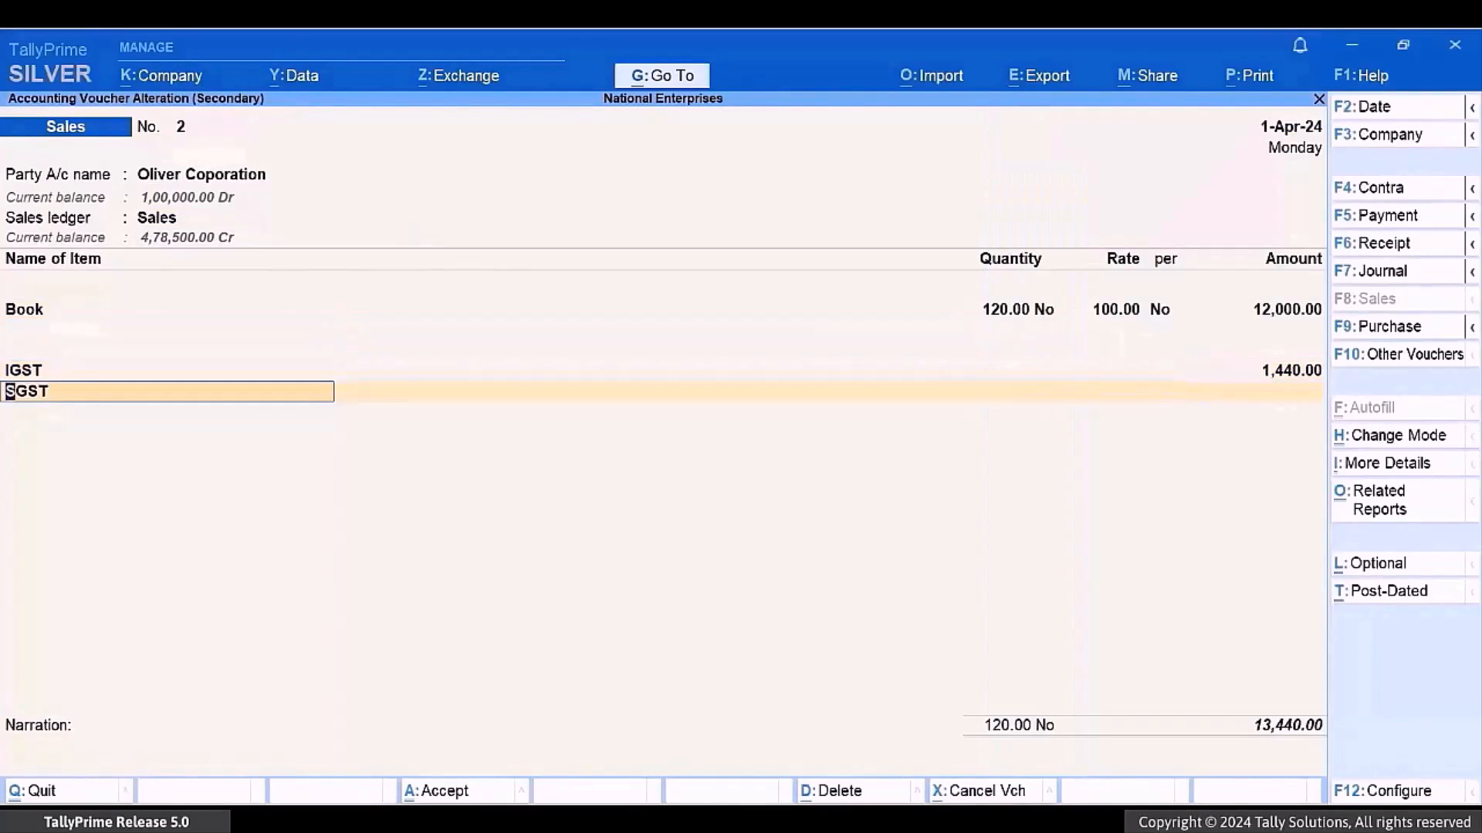
# Remove the SGST ledger line from sales voucher no. 2 and save the voucher
pyautogui.press('BackSpace')
pyautogui.press('Return')
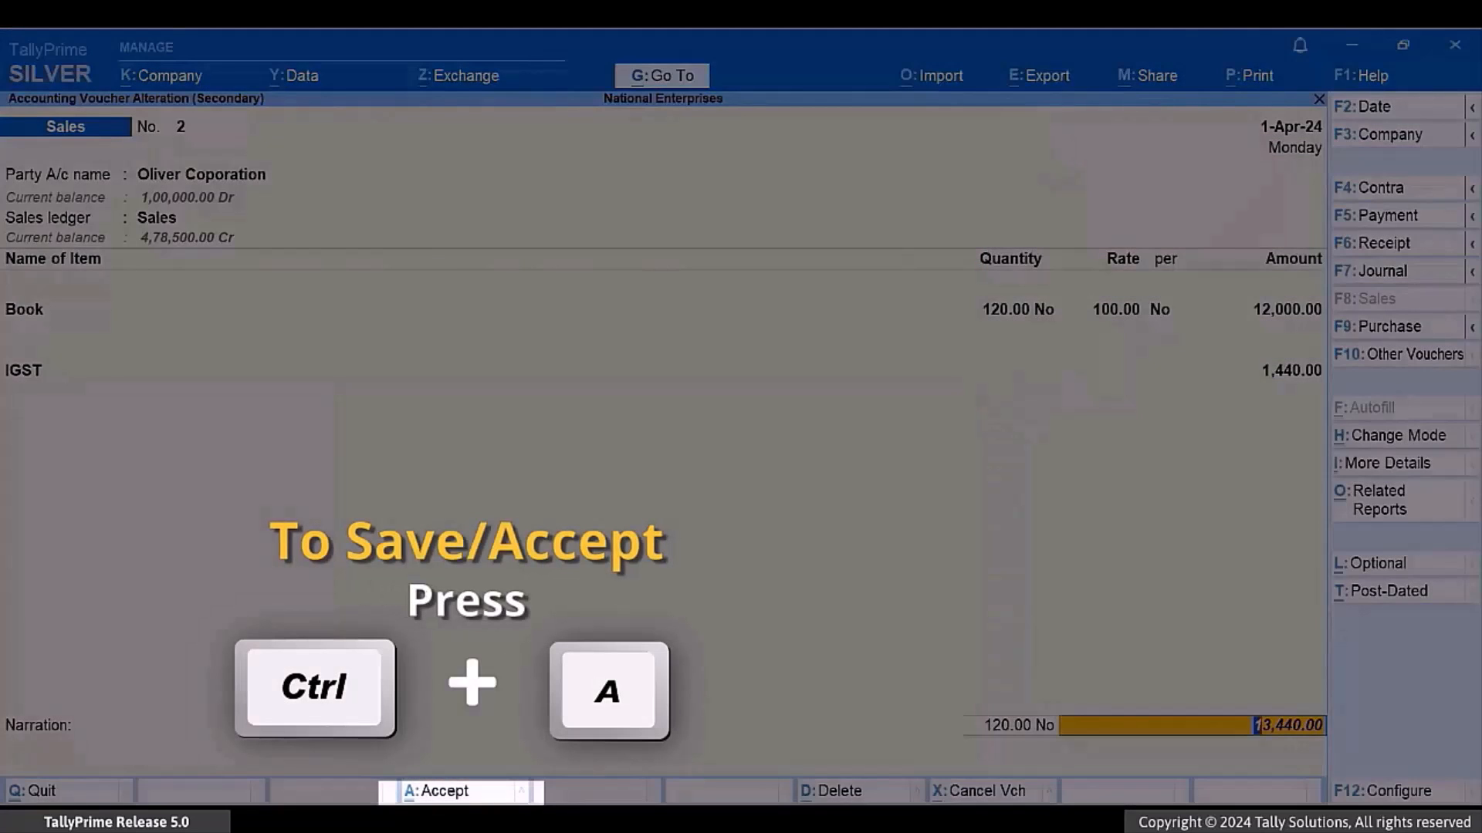
pyautogui.press('ctrl')
pyautogui.hotkey('ctrl', 'a')
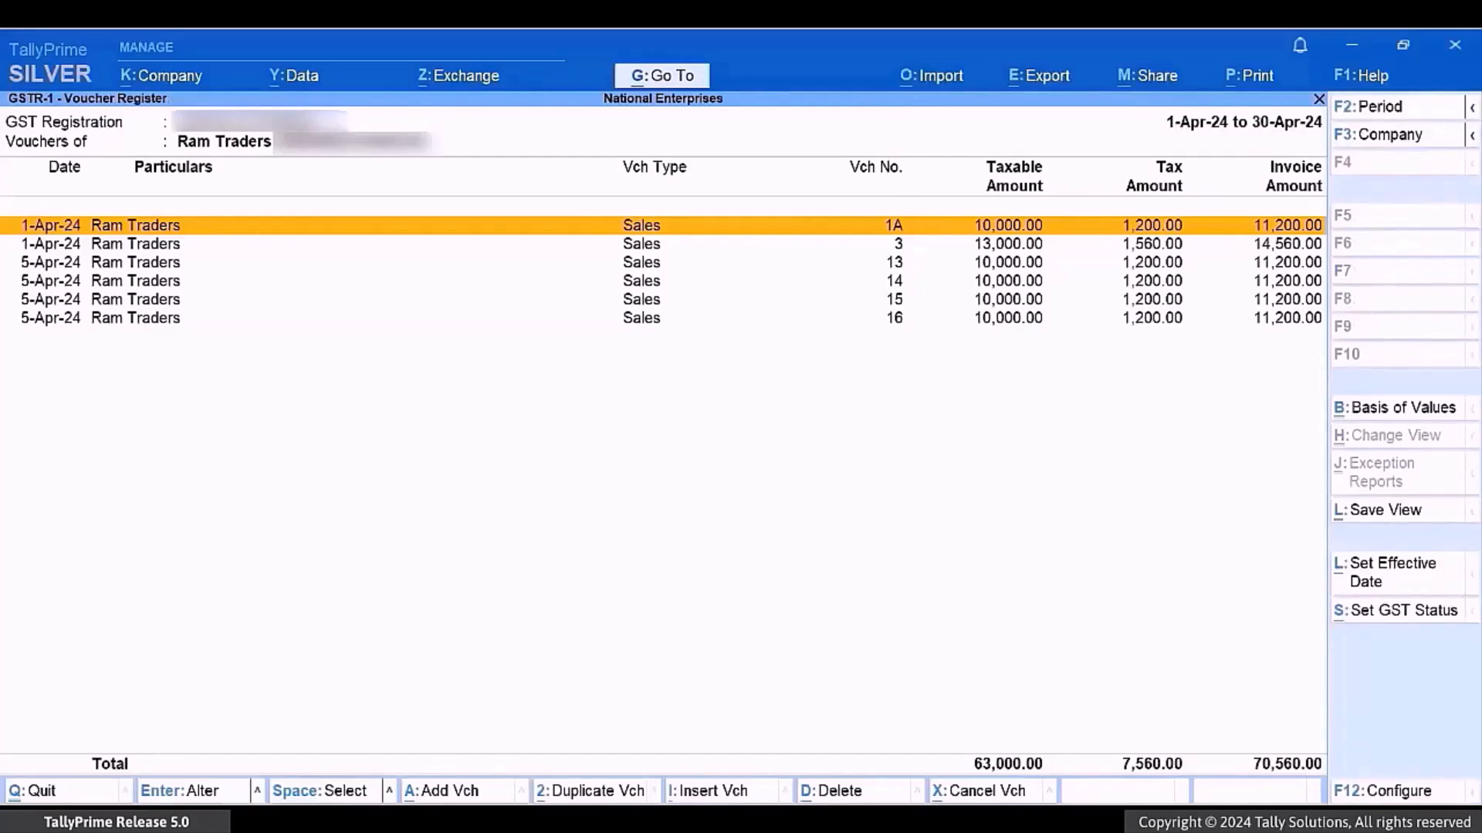
# Go back to the GSTR-1 report and check Marked for Deletion on Portal after the party change
pyautogui.press('Escape')
pyautogui.press('Escape')
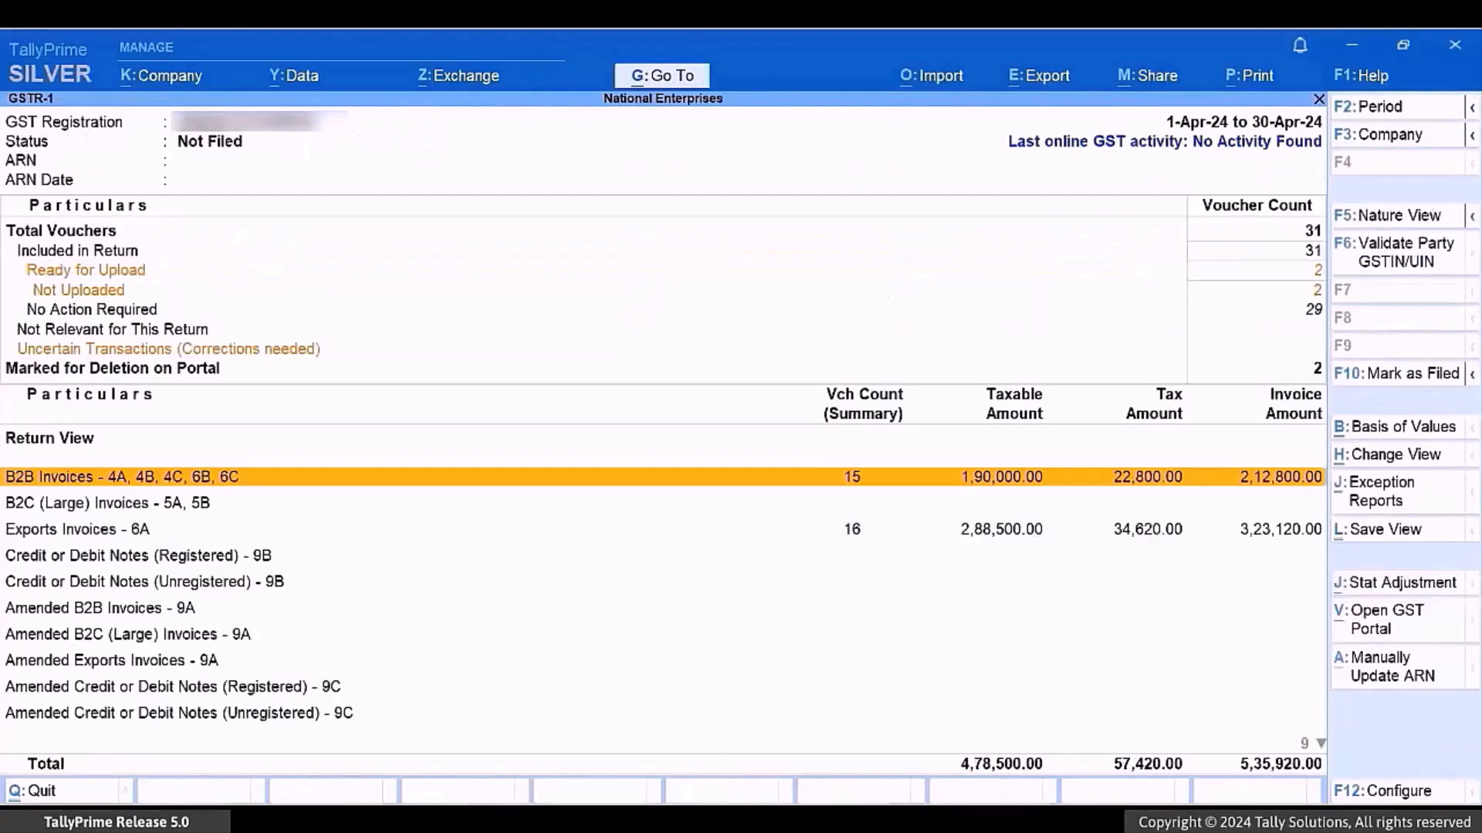
pyautogui.press('Up')
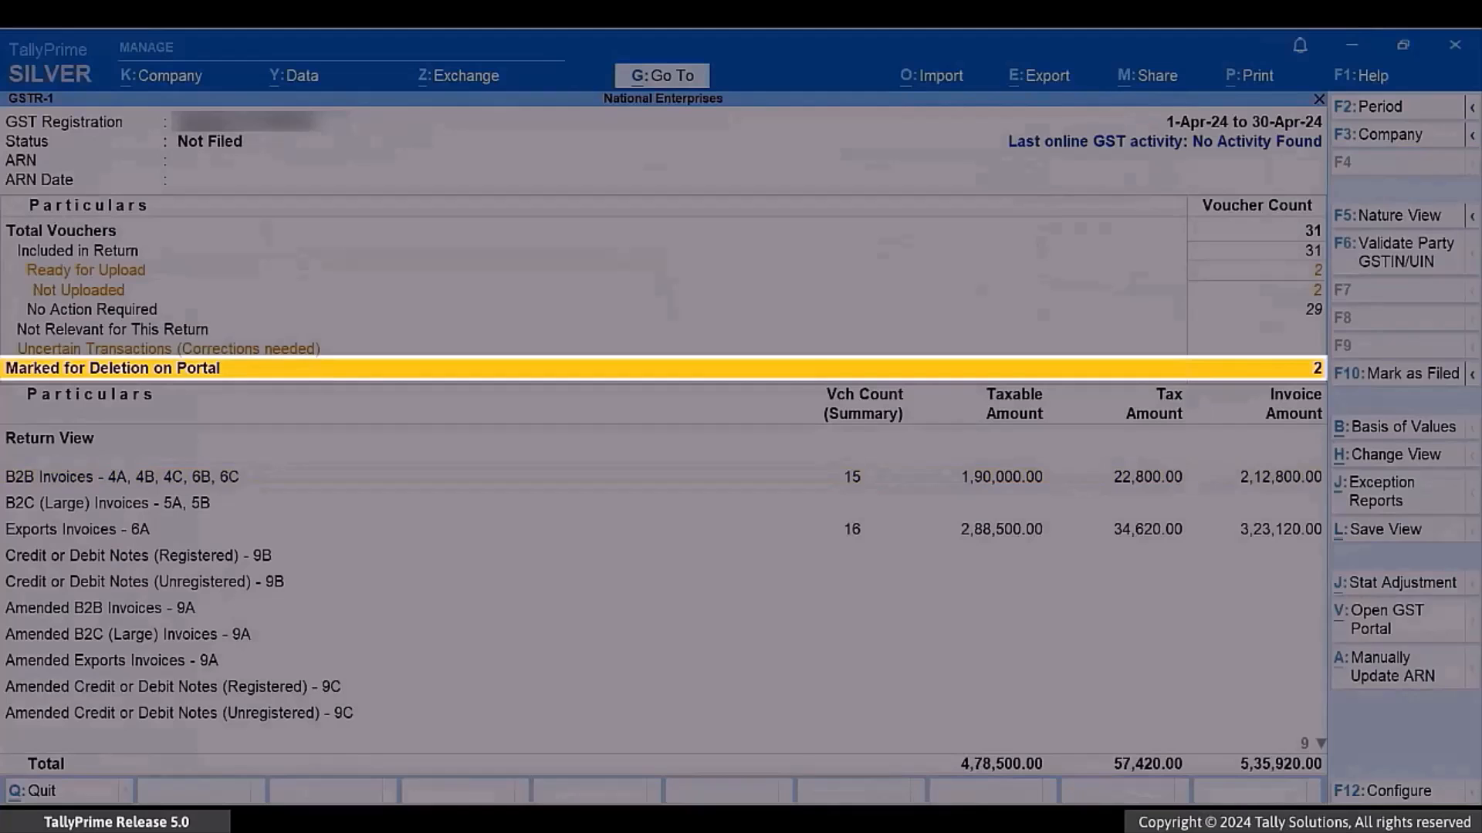
pyautogui.press('Return')
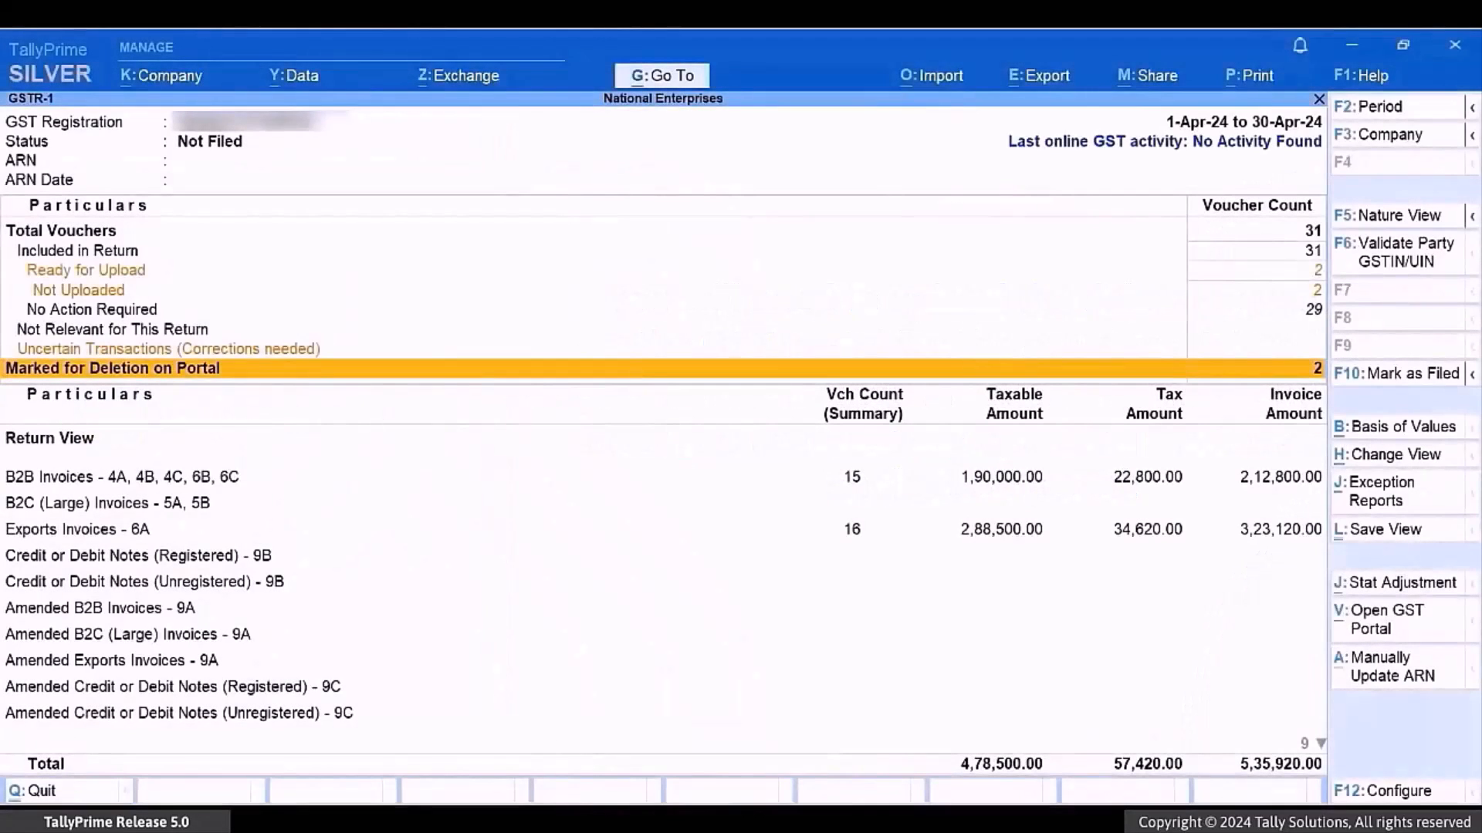
# Open the GST Returns export to list the GSTR-1 vouchers pending upload
pyautogui.hotkey('alt', 'e')
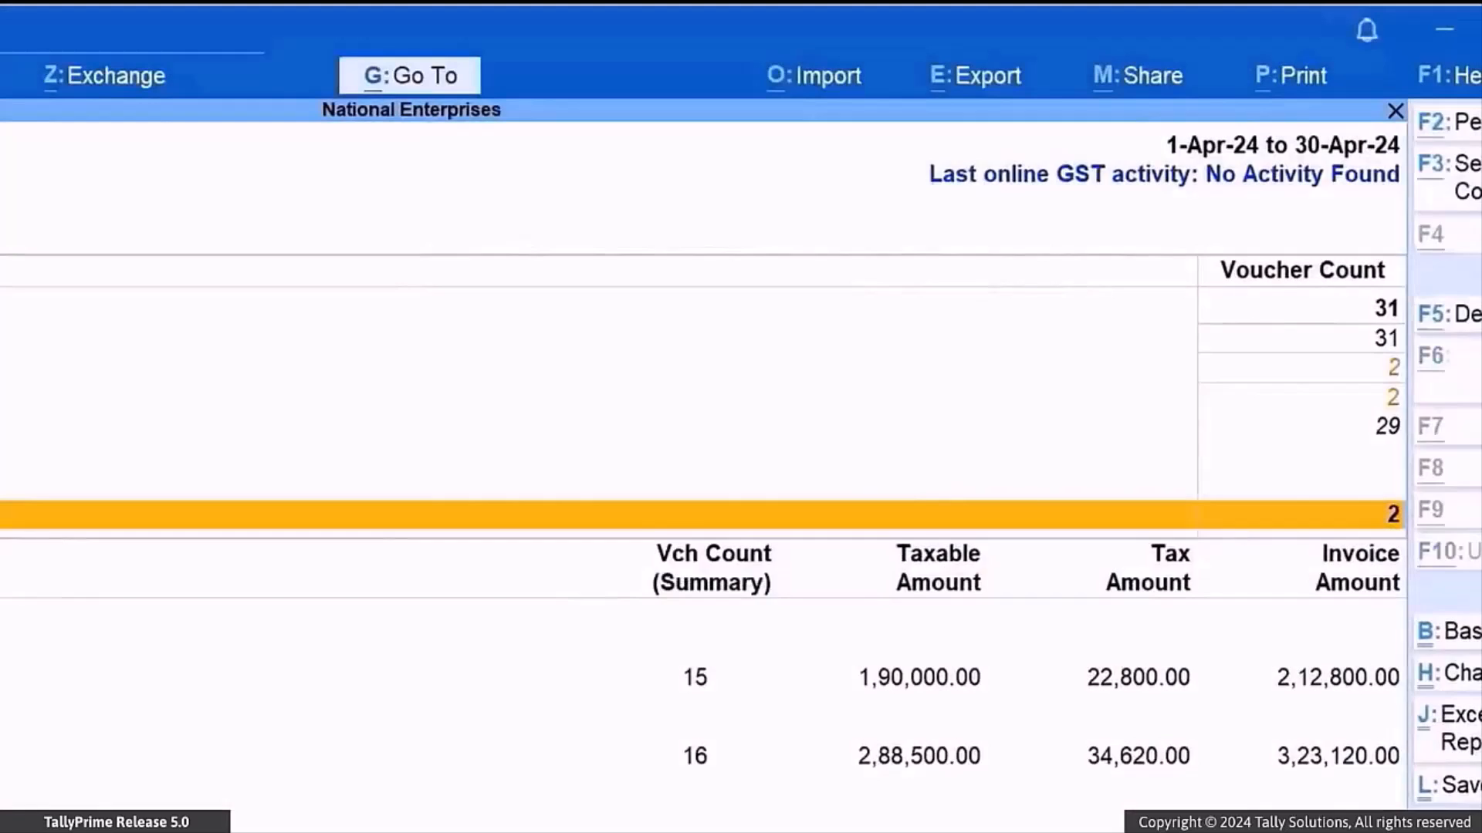
pyautogui.hotkey('alt', 'e')
pyautogui.press('Down')
pyautogui.press('Down')
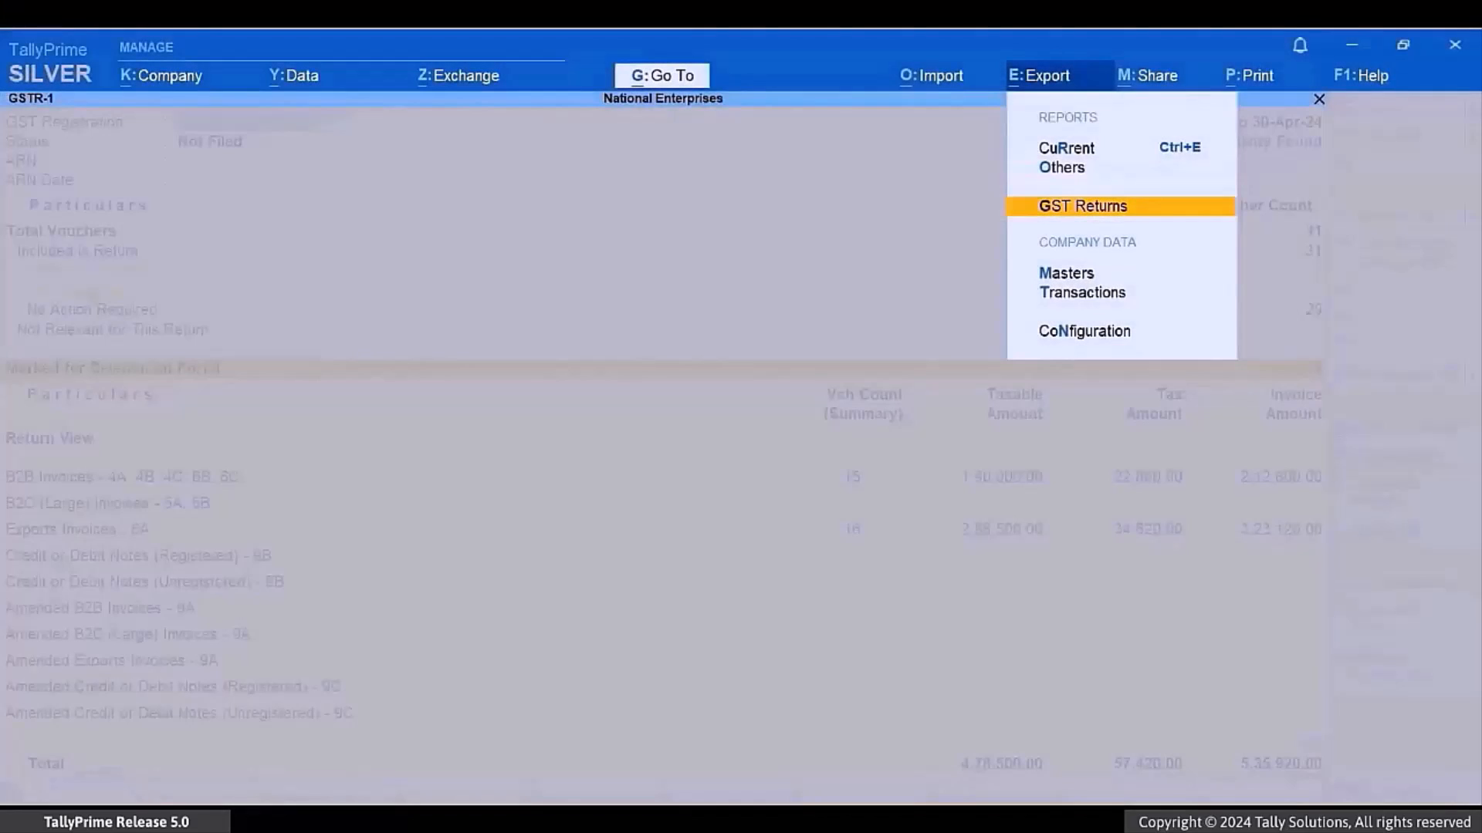
pyautogui.press('Return')
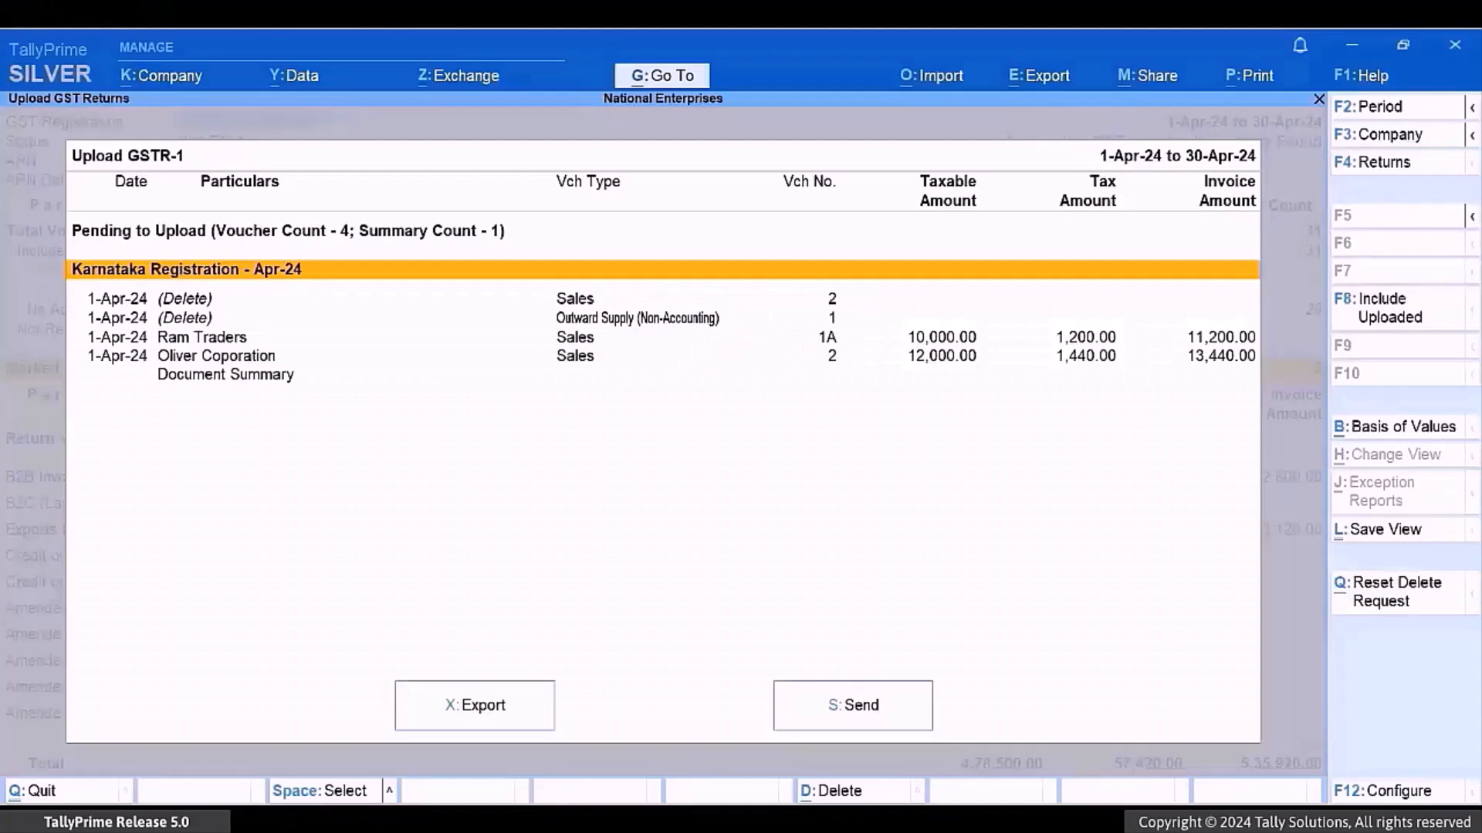
# Select both (Delete) entries, Sales no. 2 and Outward Supply no. 1, export them in JSON format, and close the export folder
pyautogui.press('Down')
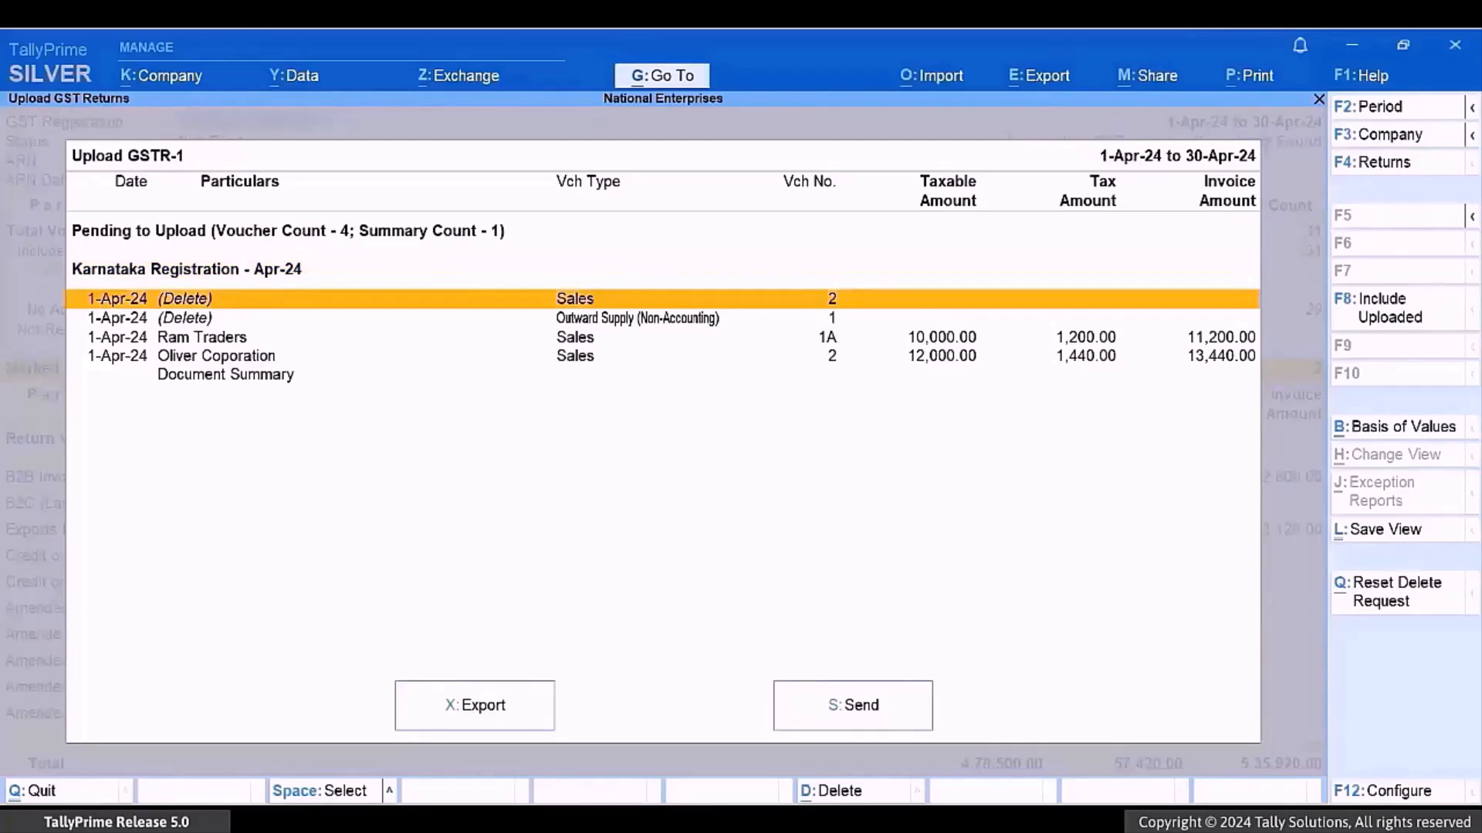
pyautogui.press('space')
pyautogui.press('space')
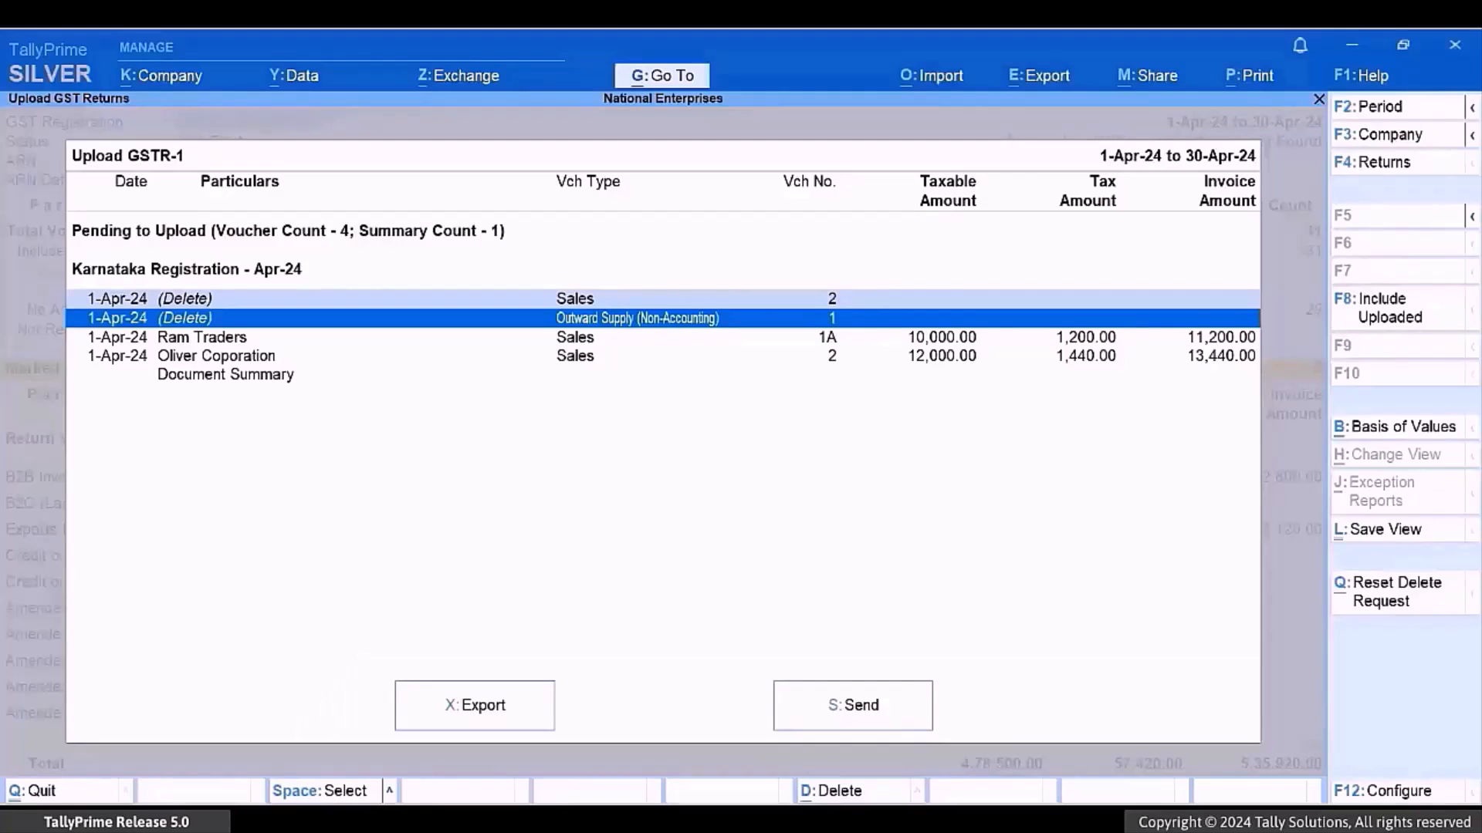
pyautogui.press('x')
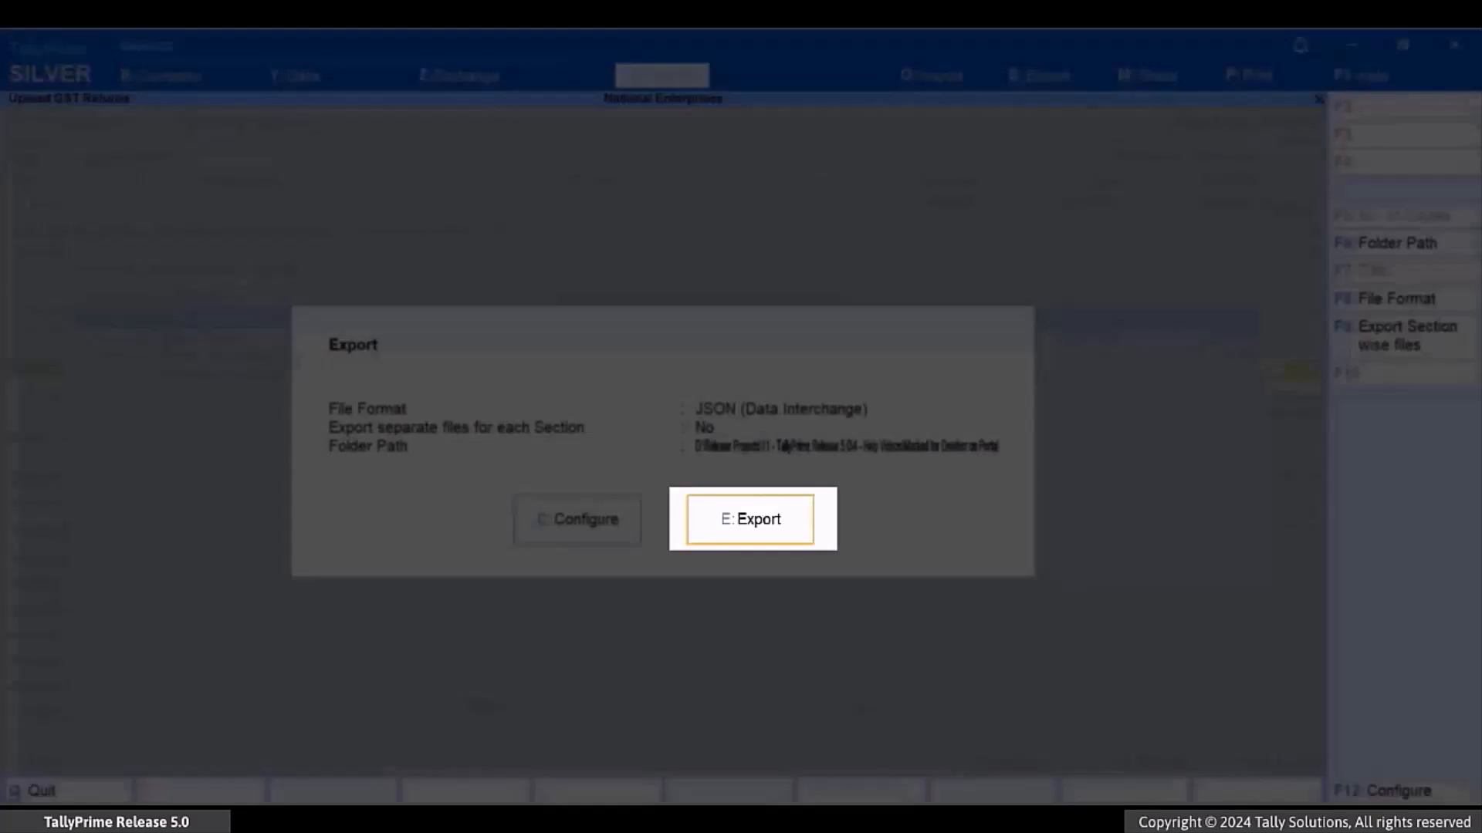
pyautogui.press('e')
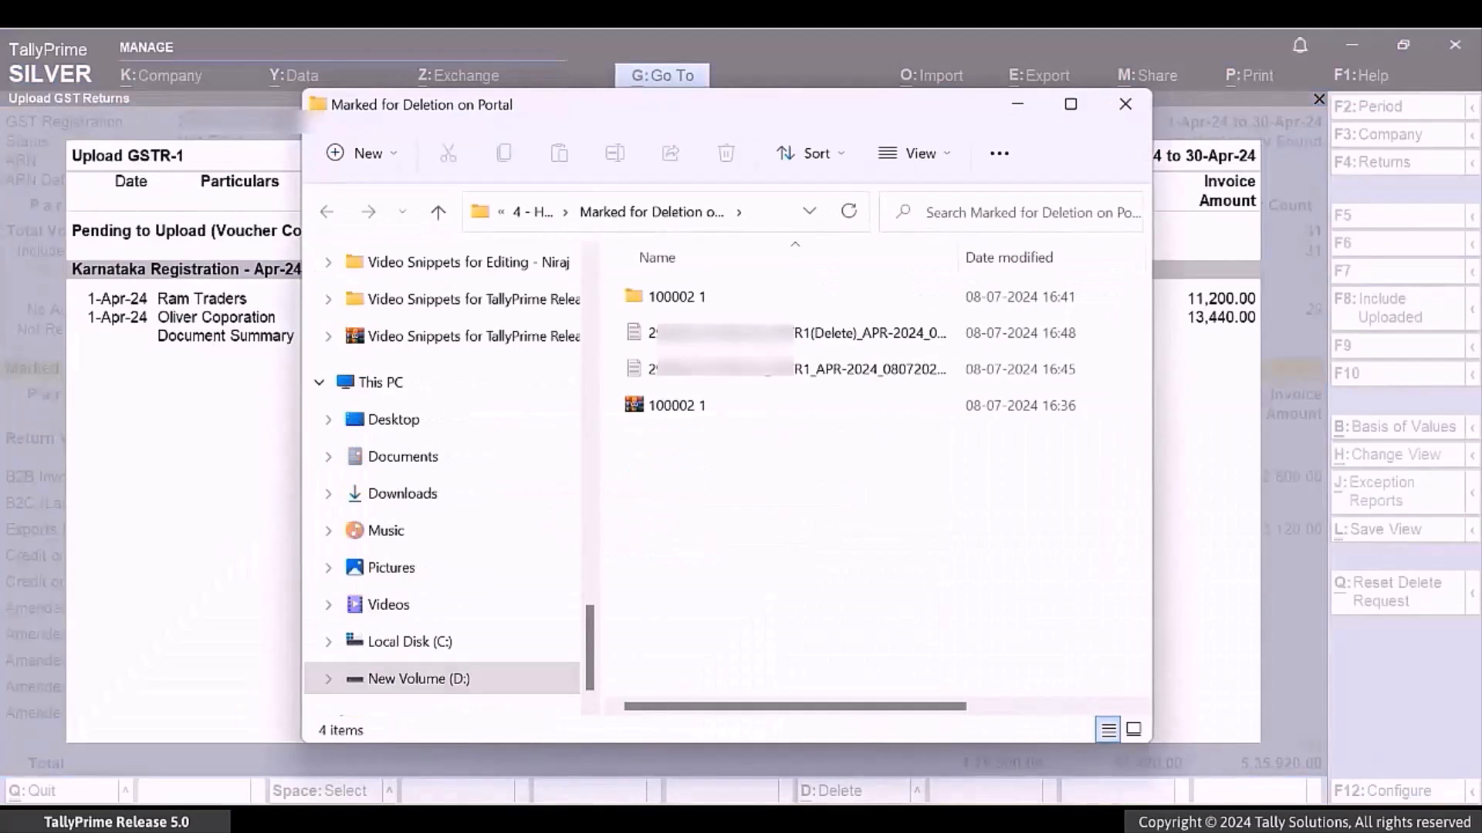
pyautogui.click(1126, 104)
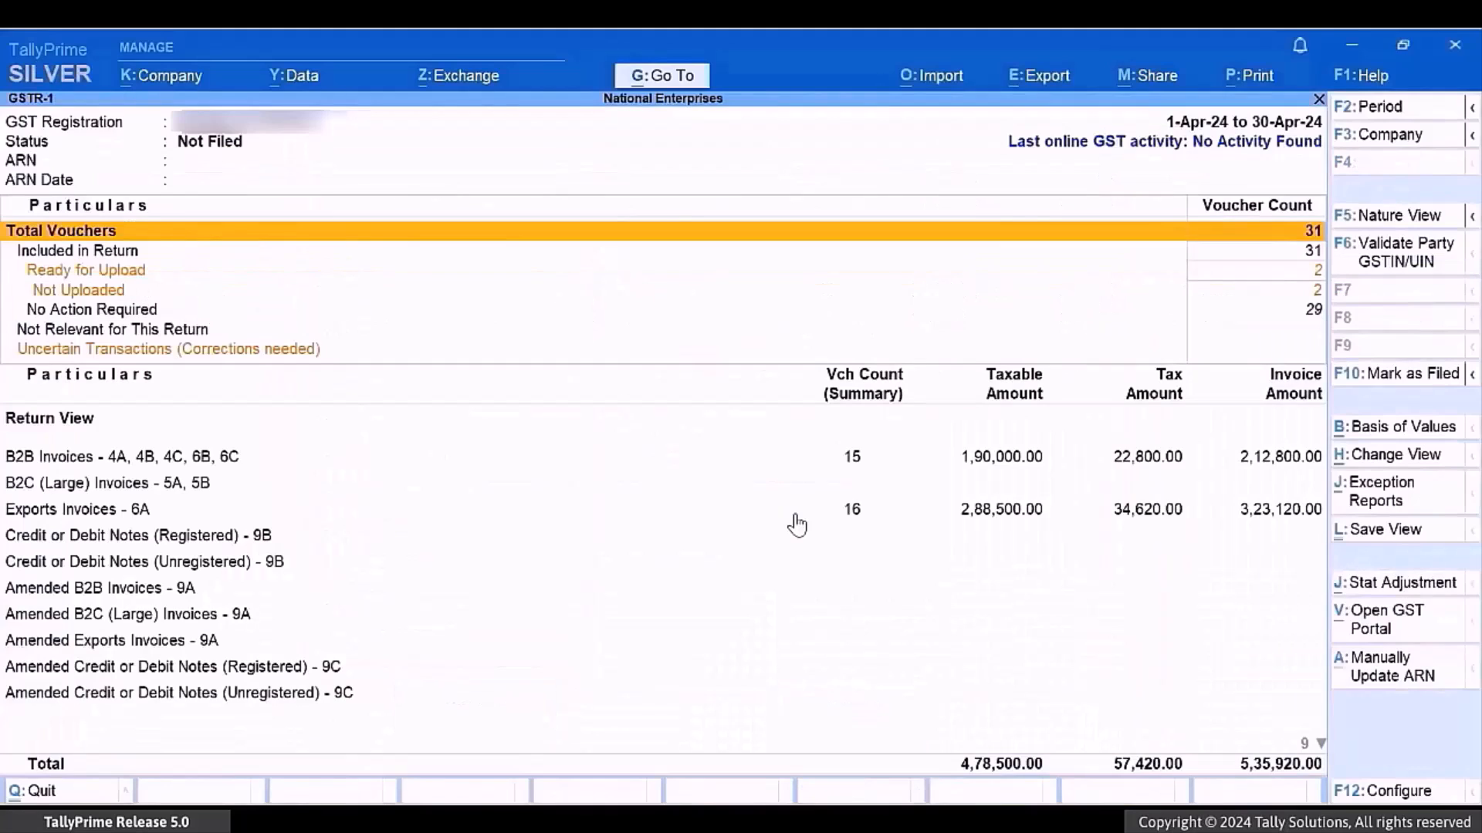